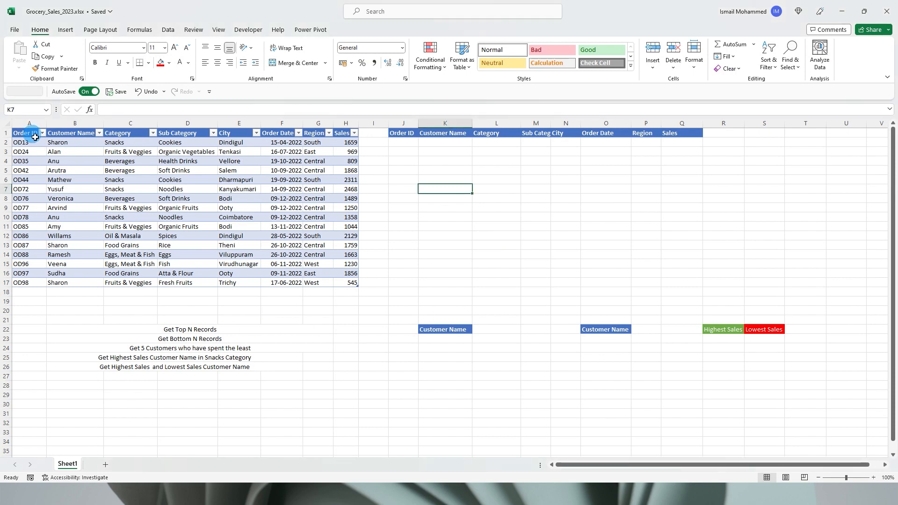
# - Enter a TAKE formula in J2 that returns the first 5 rows of Sales_Table
pyautogui.moveTo(27, 140); pyautogui.dragTo(322, 281)
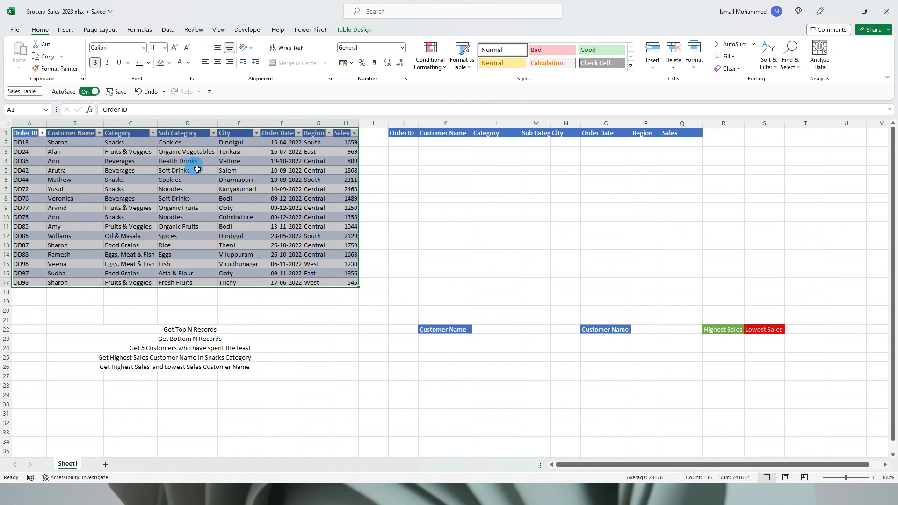
pyautogui.click(412, 142)
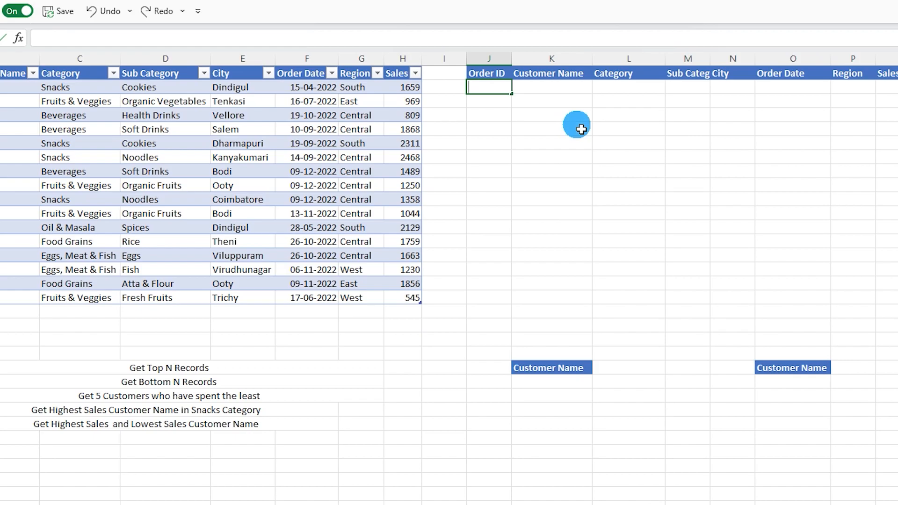
pyautogui.write('=TAKE(')
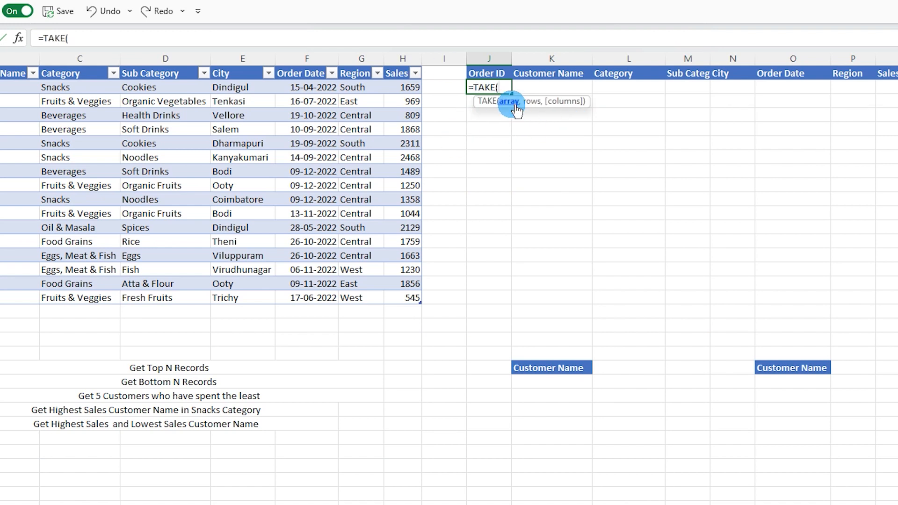
pyautogui.moveTo(5, 87); pyautogui.dragTo(405, 302)
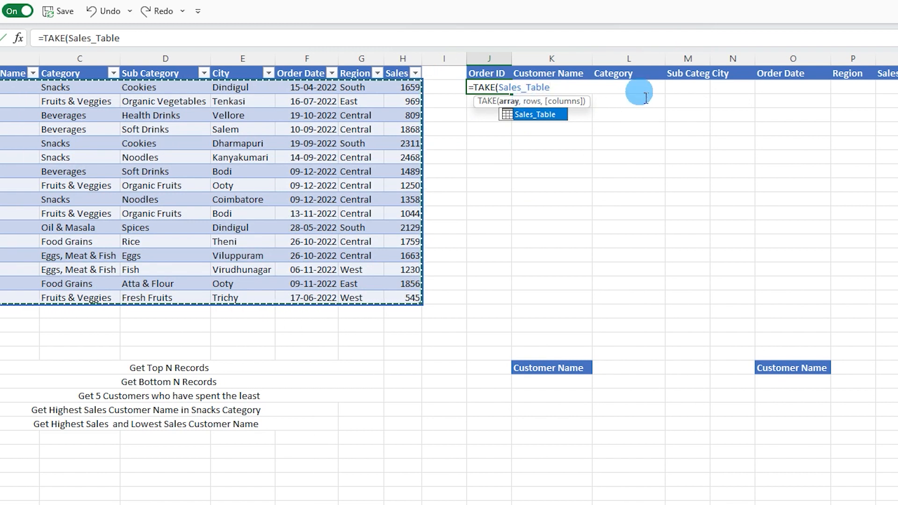
pyautogui.write(',5,')
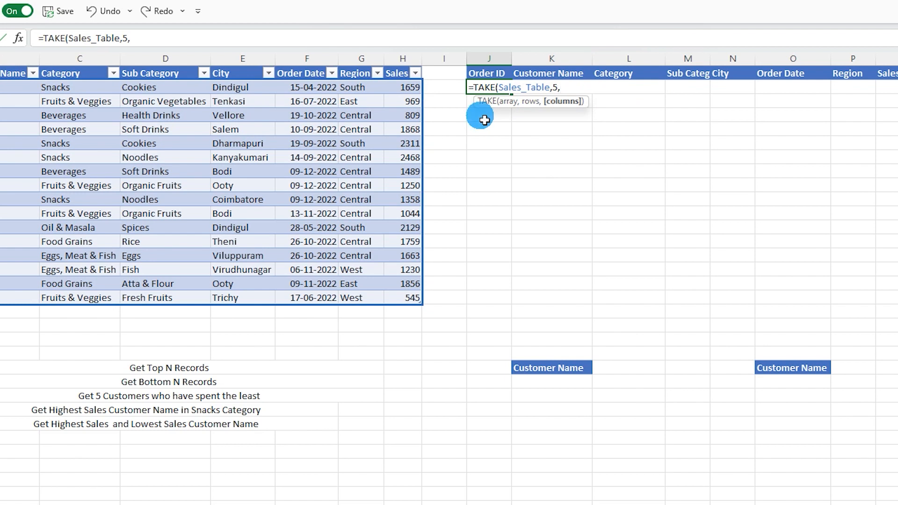
pyautogui.write(')')
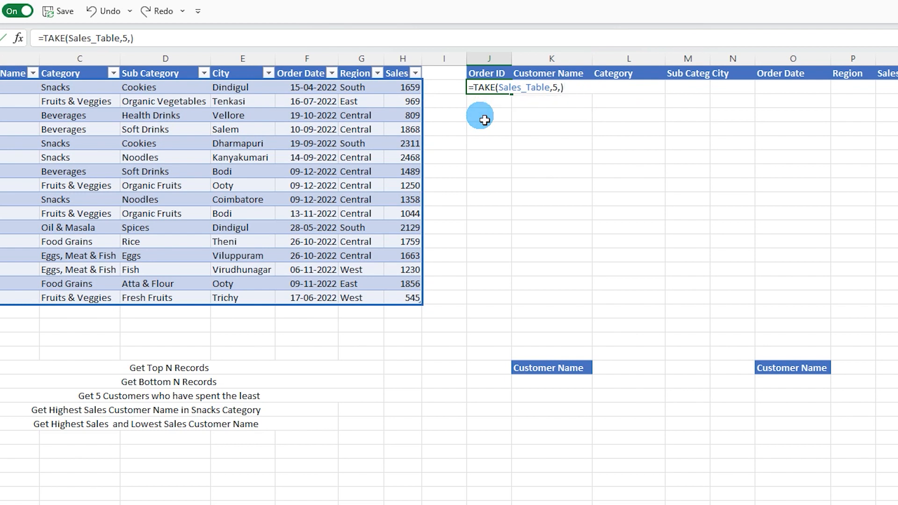
pyautogui.press('Return')
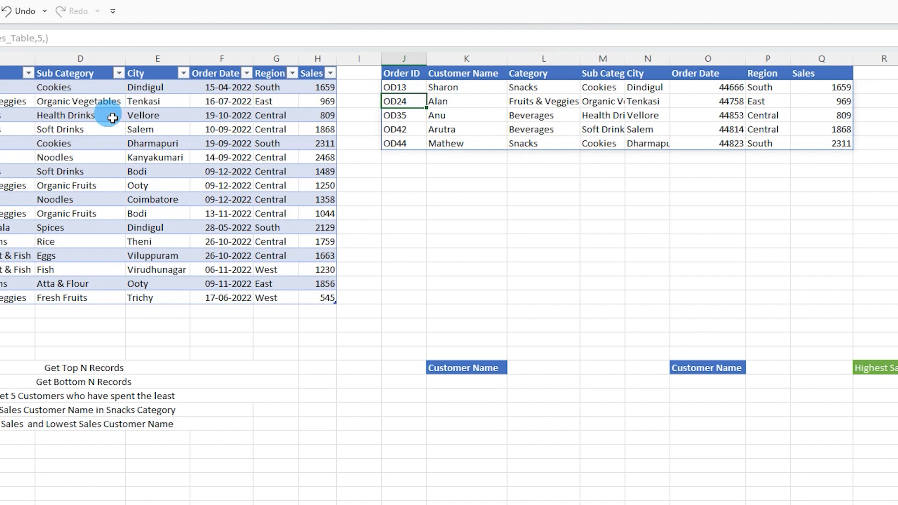
pyautogui.moveTo(402, 87); pyautogui.dragTo(845, 151)
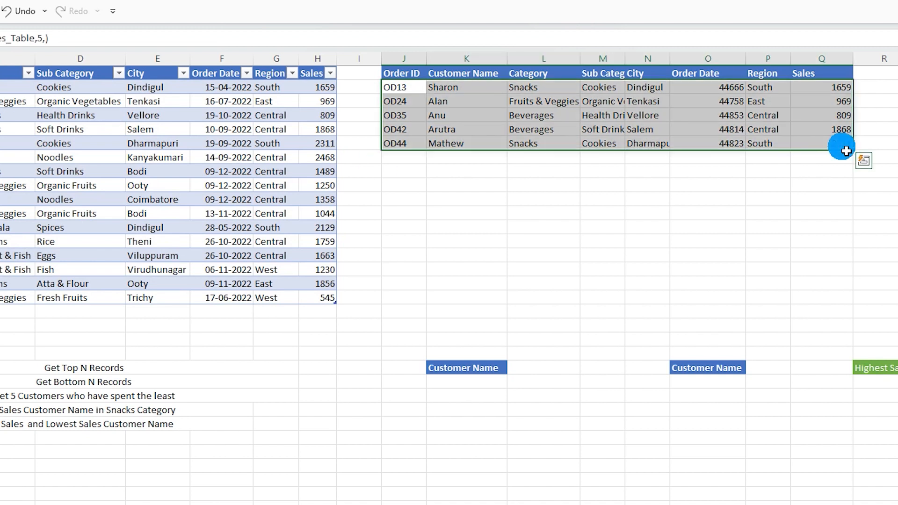
# - Set the rows argument of the TAKE formula in J2 to -5 for the bottom 5 records
pyautogui.click(416, 88)
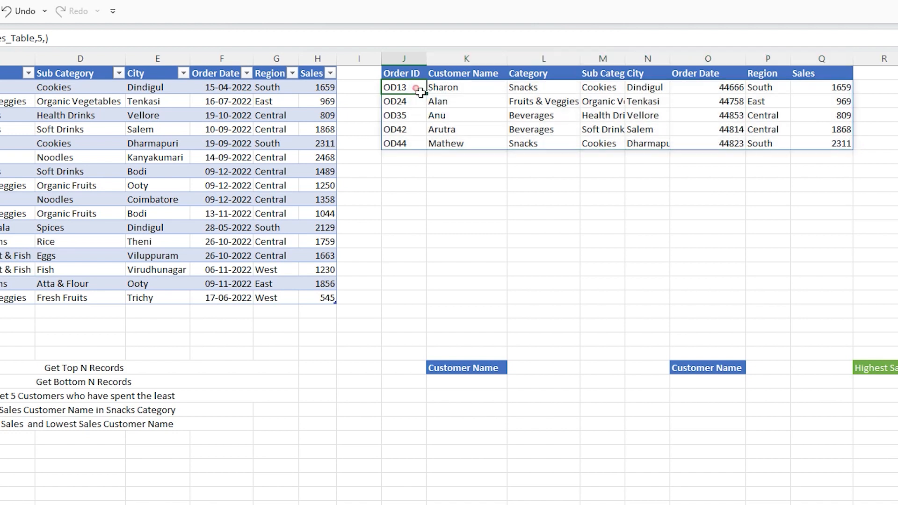
pyautogui.click(37, 38)
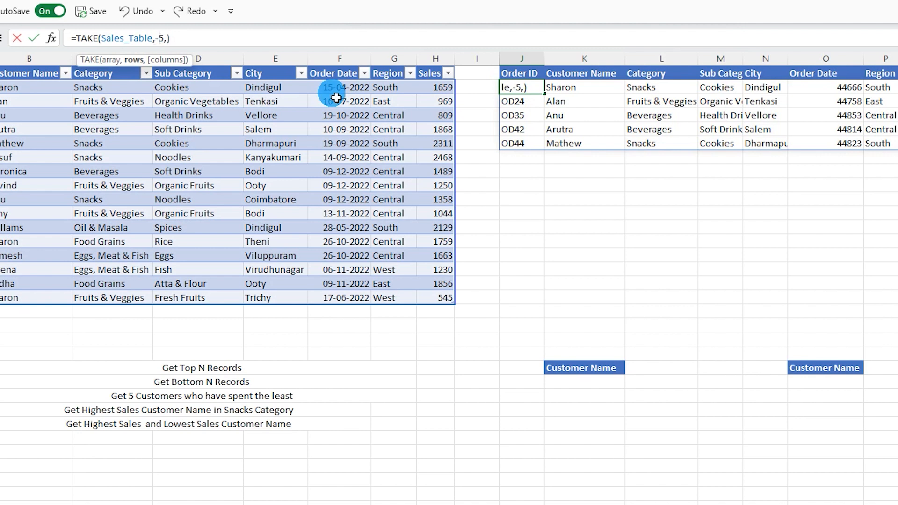
pyautogui.press('Return')
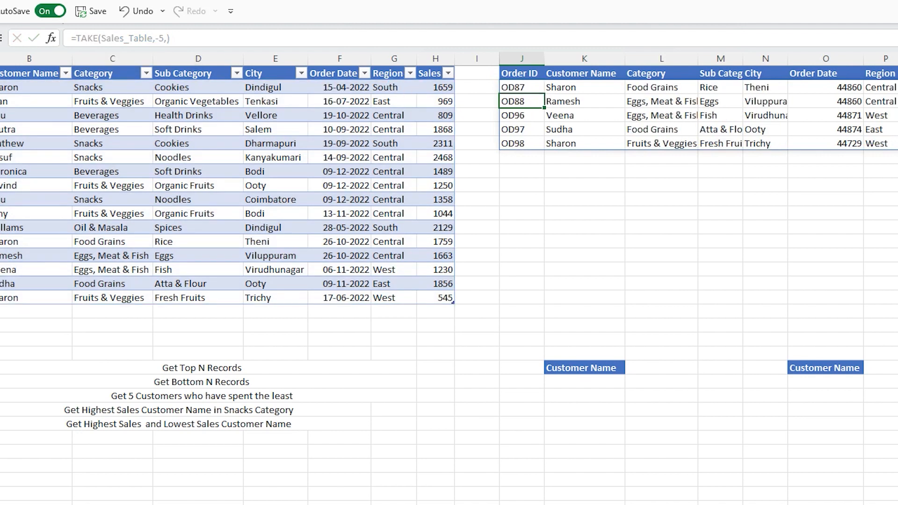
pyautogui.moveTo(1, 297); pyautogui.dragTo(451, 244)
pyautogui.click(47, 271)
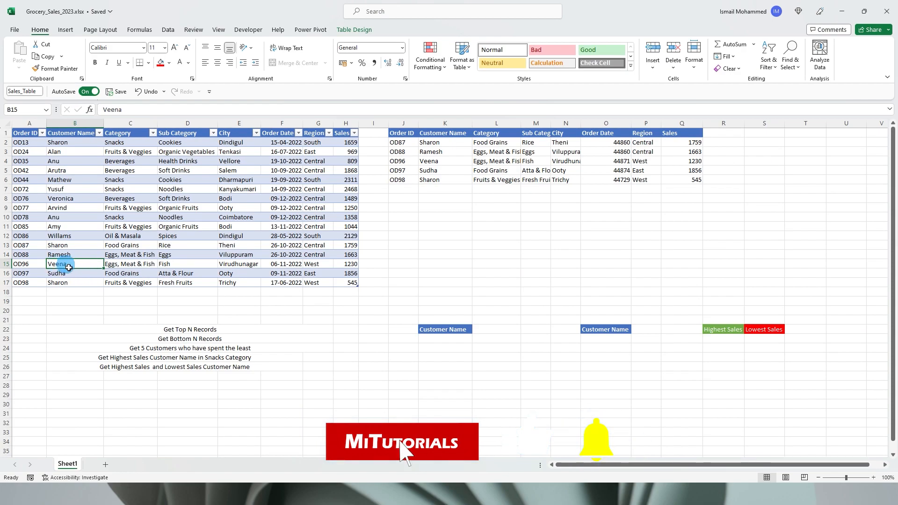
pyautogui.moveTo(433, 162); pyautogui.dragTo(440, 181)
# - Set the columns argument of the TAKE formula in J2 to 4
pyautogui.click(405, 145)
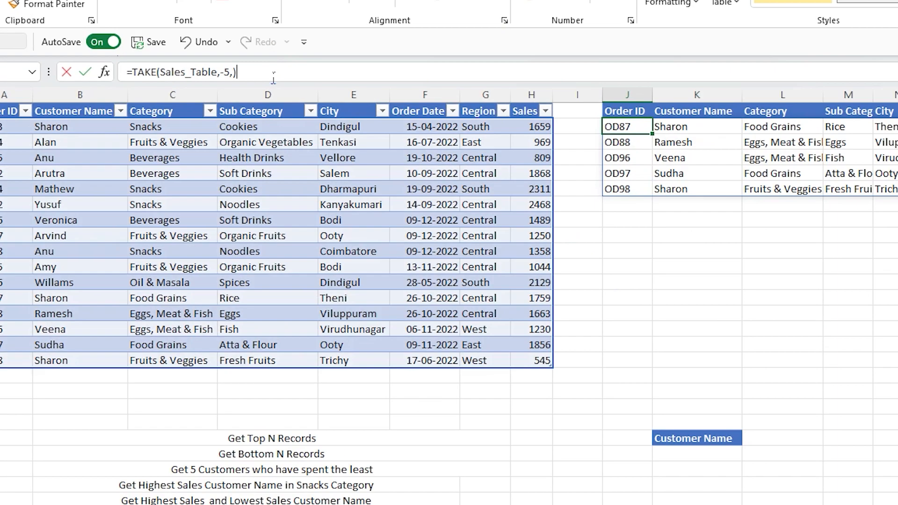
pyautogui.click(190, 110)
pyautogui.press('Left')
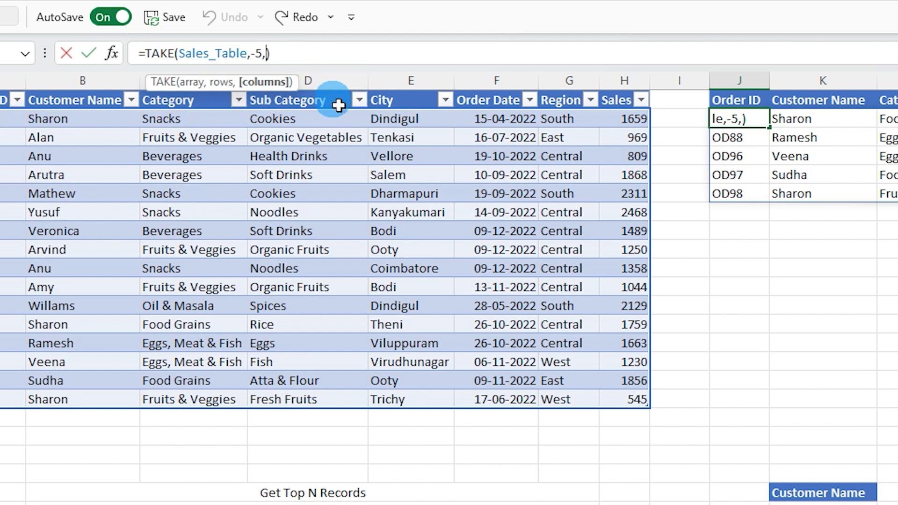
pyautogui.write('4')
pyautogui.press('Return')
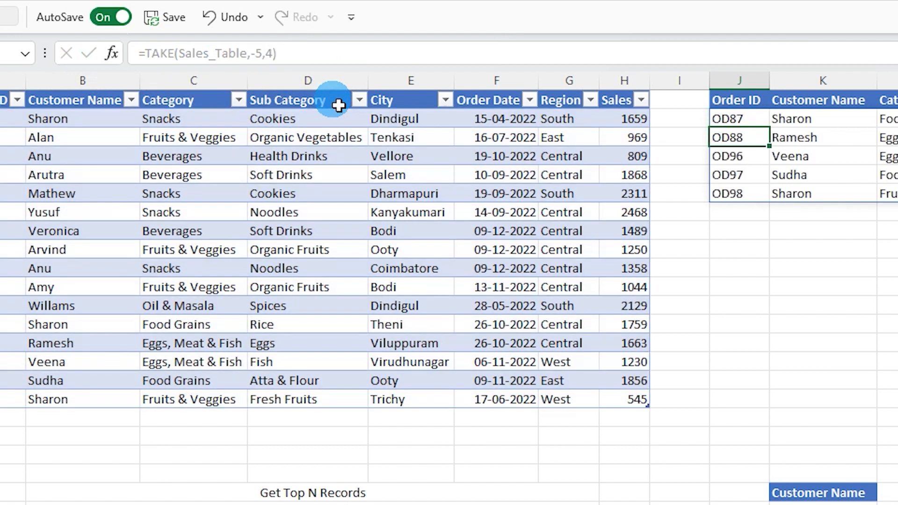
pyautogui.hscroll(4, 8, 100)
pyautogui.moveTo(266, 118); pyautogui.dragTo(541, 204)
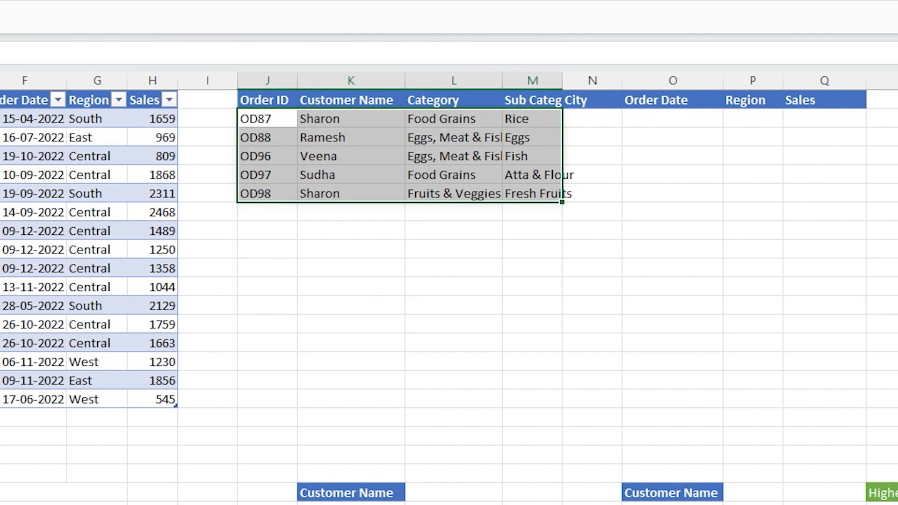
pyautogui.click(473, 255)
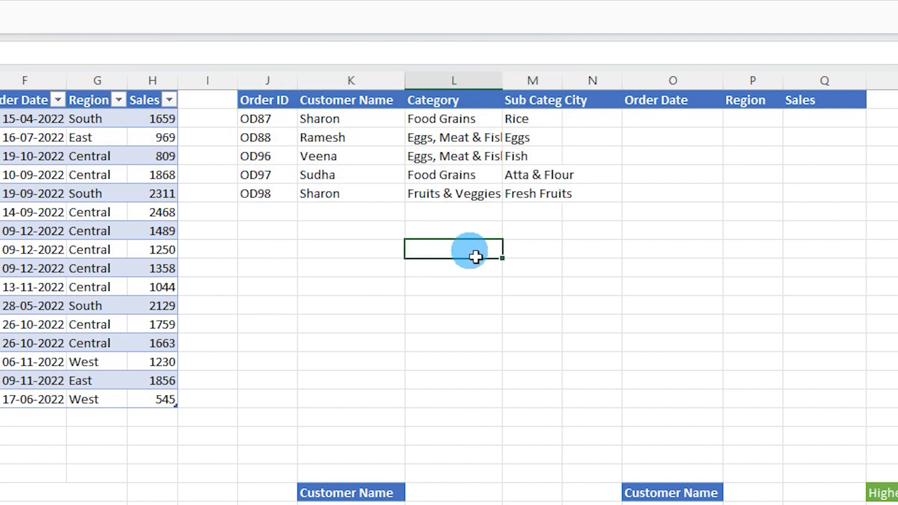
# - Set the columns argument of the TAKE formula in J2 to -1 to return only the last column
pyautogui.click(172, 126)
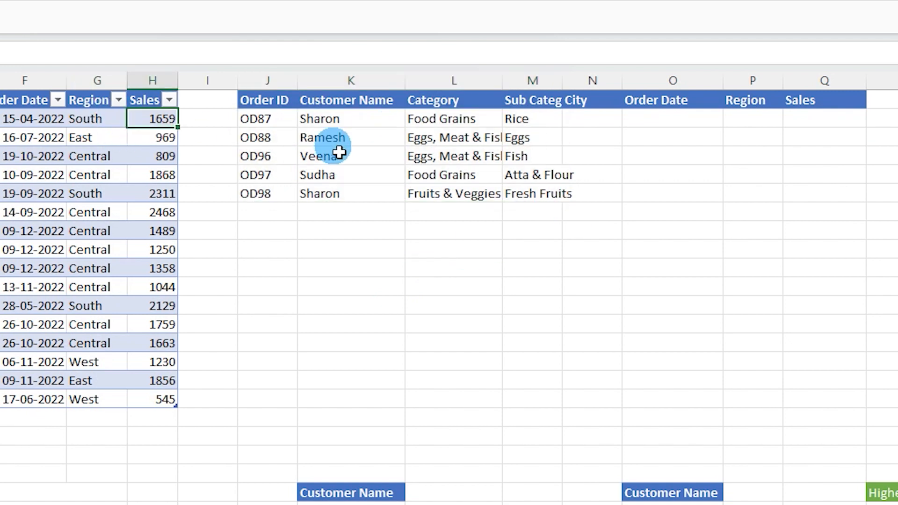
pyautogui.click(266, 124)
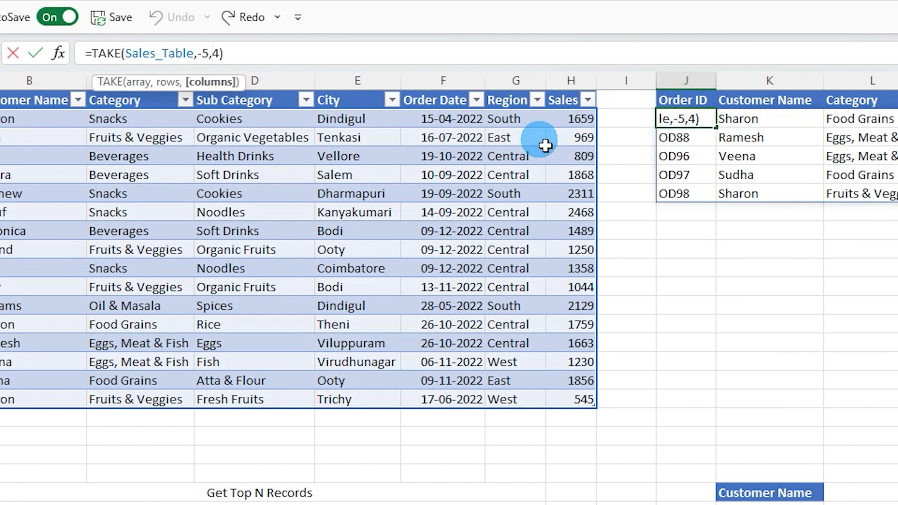
pyautogui.press('Left')
pyautogui.write('-')
pyautogui.press('Delete')
pyautogui.write('1')
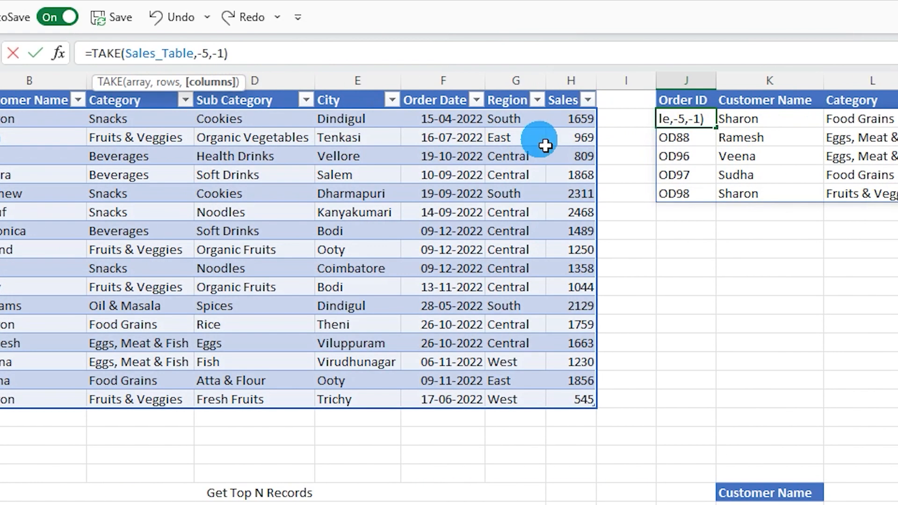
pyautogui.press('Return')
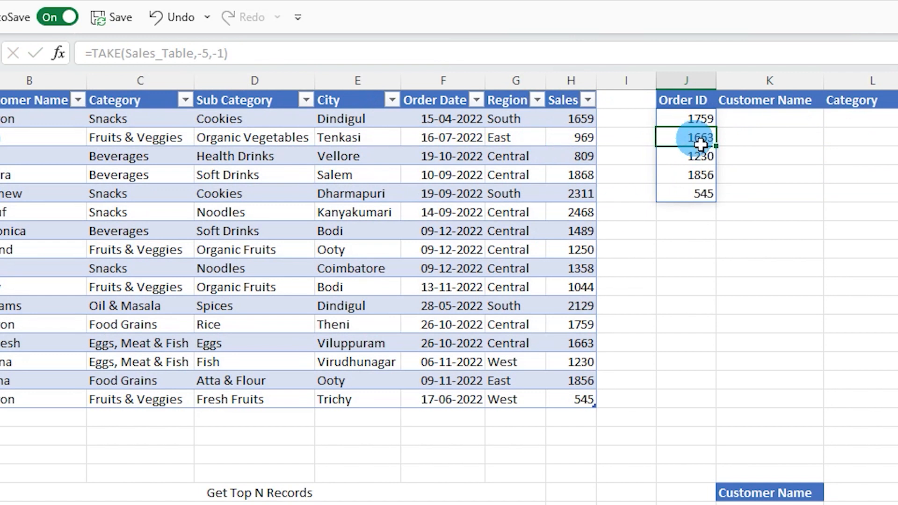
# - Inspect the rows and columns arguments of the TAKE formula in J2 and clear its results
pyautogui.moveTo(704, 126); pyautogui.dragTo(706, 194)
pyautogui.click(818, 231)
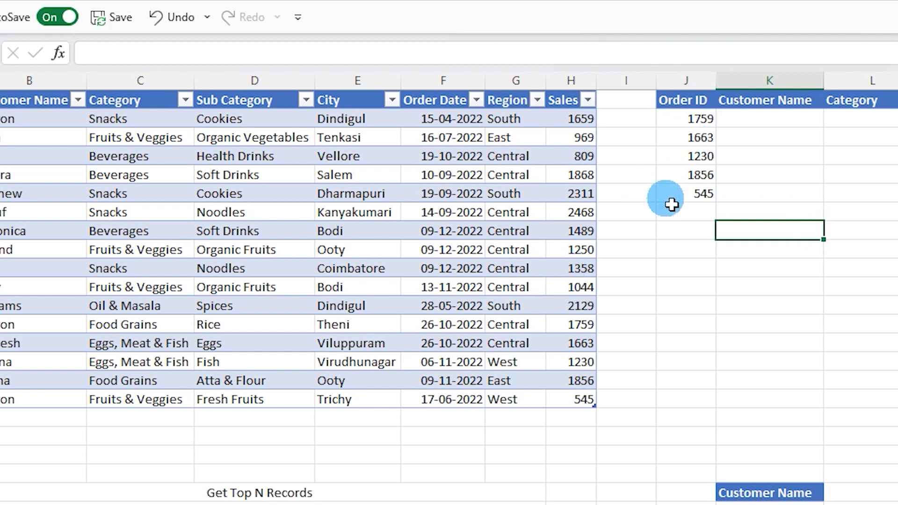
pyautogui.moveTo(700, 119); pyautogui.dragTo(700, 194)
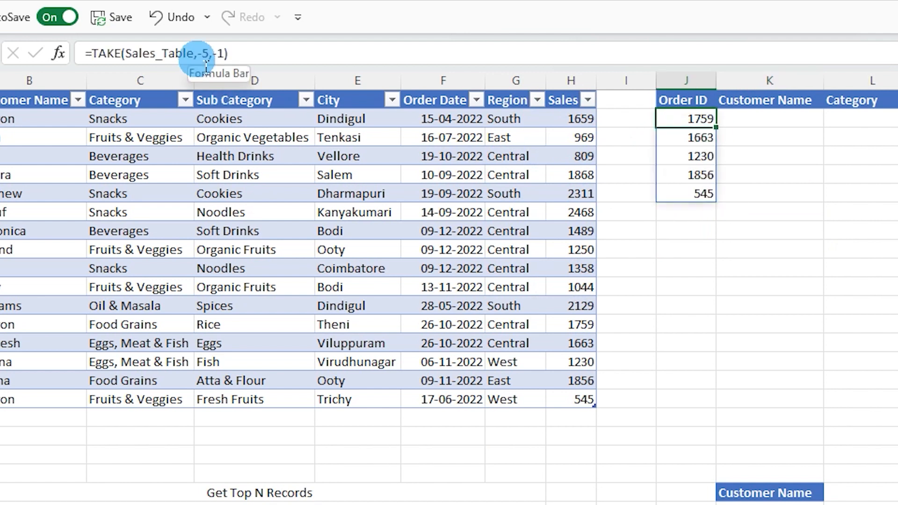
pyautogui.doubleClick(204, 53)
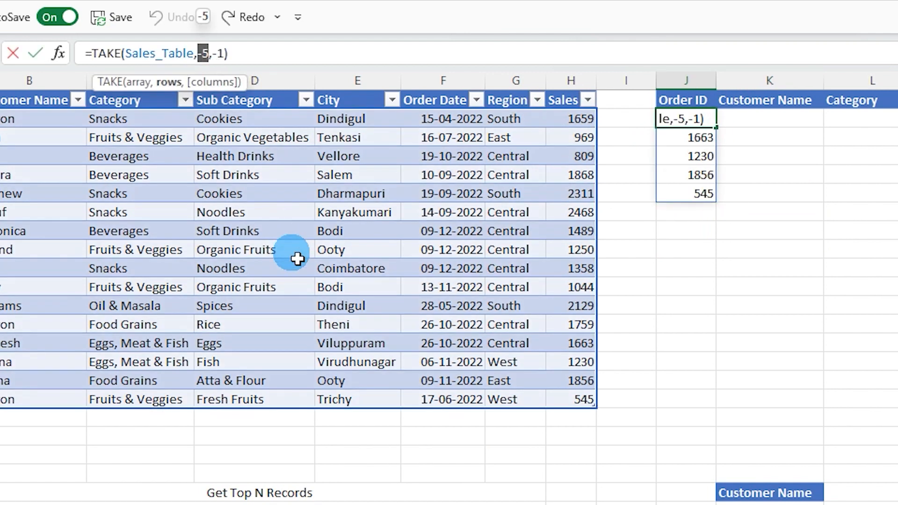
pyautogui.doubleClick(218, 53)
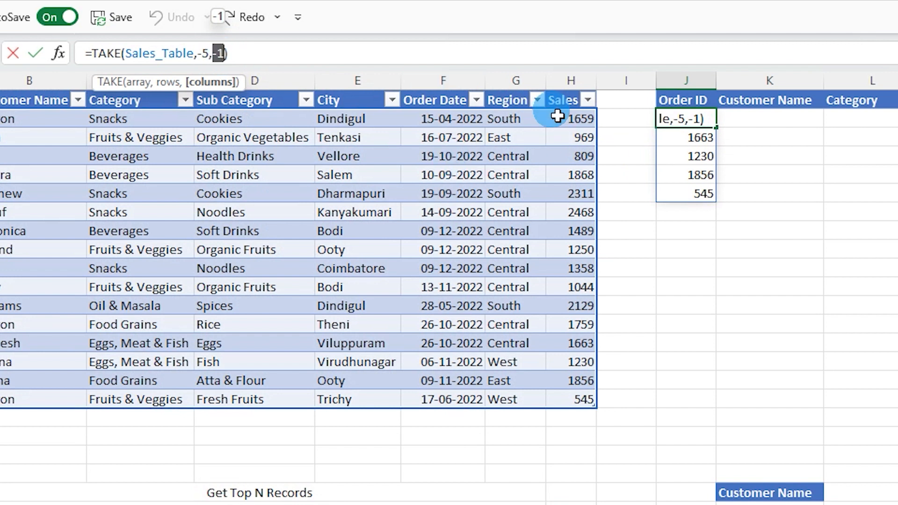
pyautogui.hotkey('ctrl', 'Return')
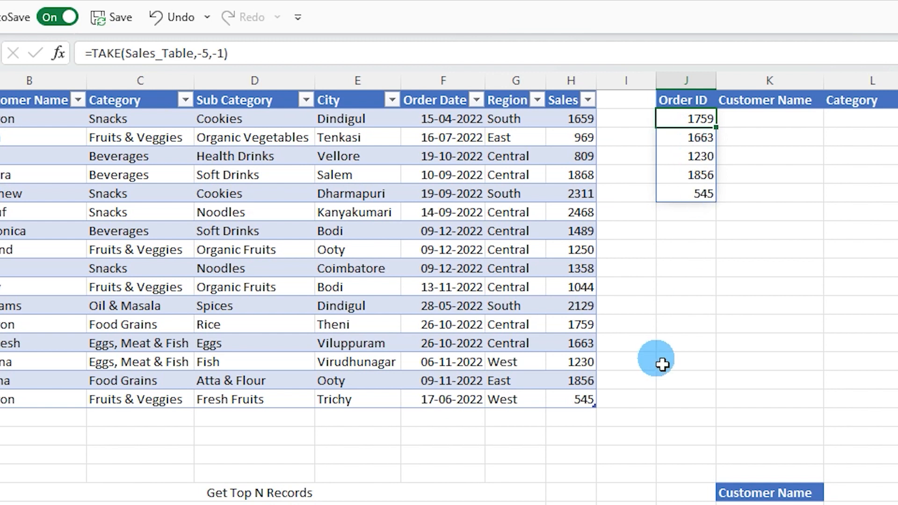
pyautogui.press('Delete')
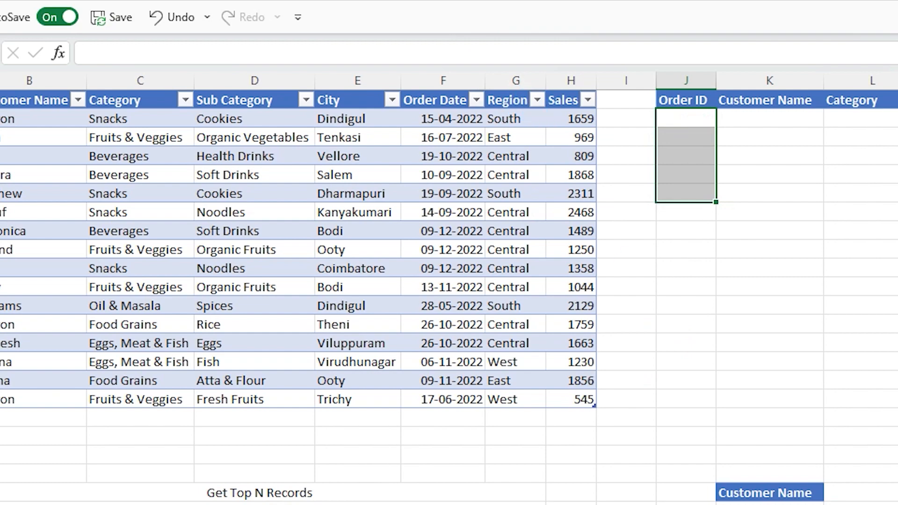
# - Enter =SORT(Sales_Table,8) in J2 to list all records sorted by the Sales column
pyautogui.click(235, 440)
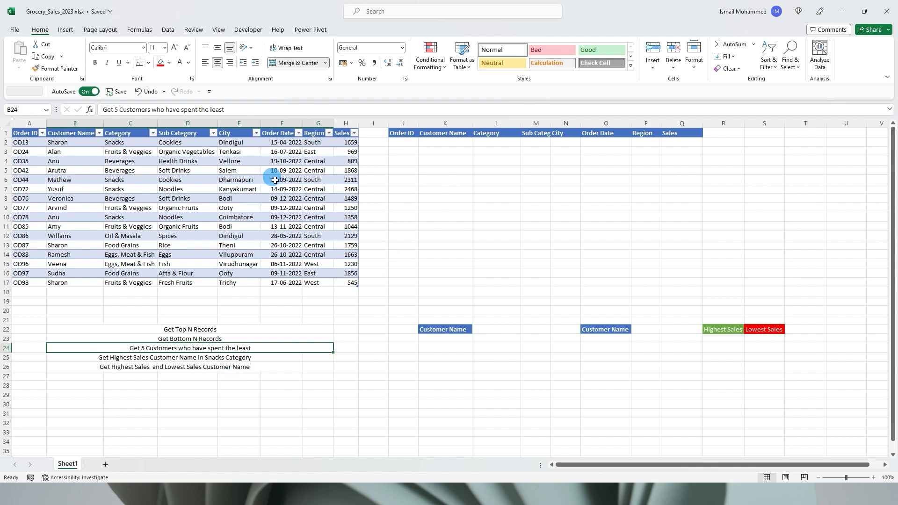
pyautogui.click(404, 144)
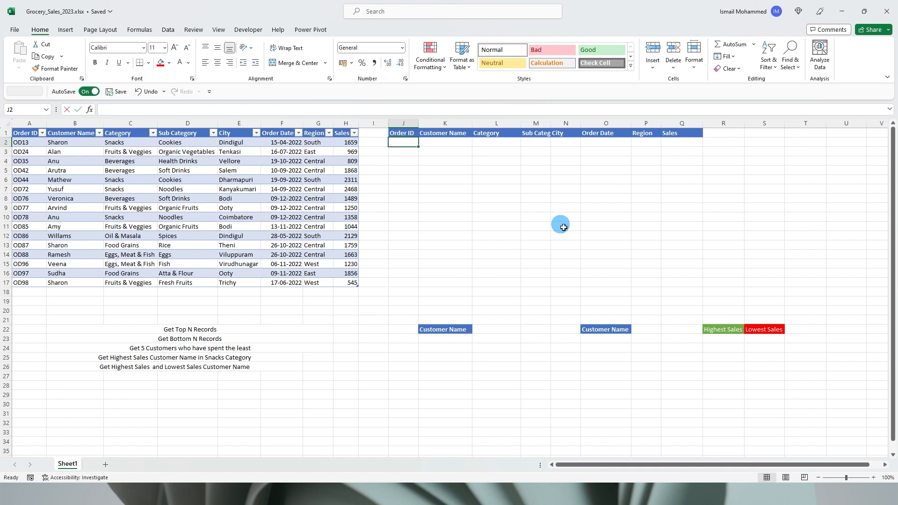
pyautogui.write('=so')
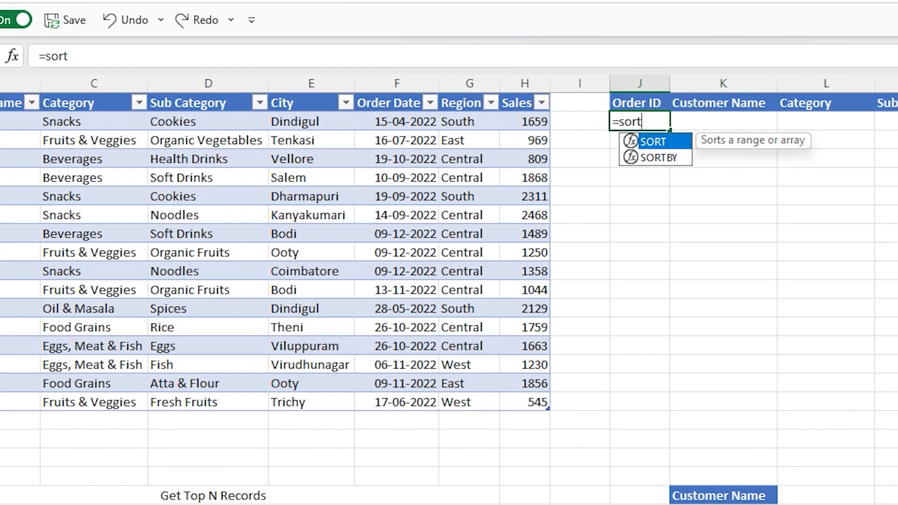
pyautogui.write('rt')
pyautogui.press('Tab')
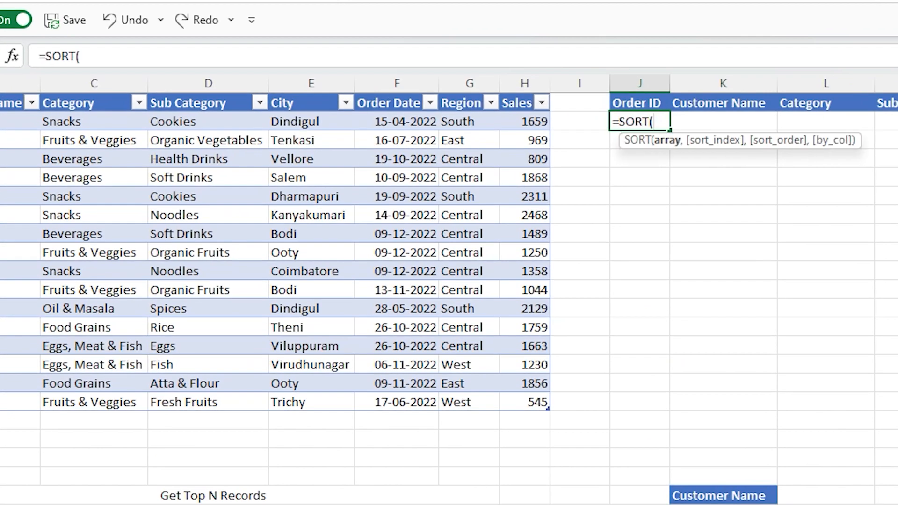
pyautogui.write('sal')
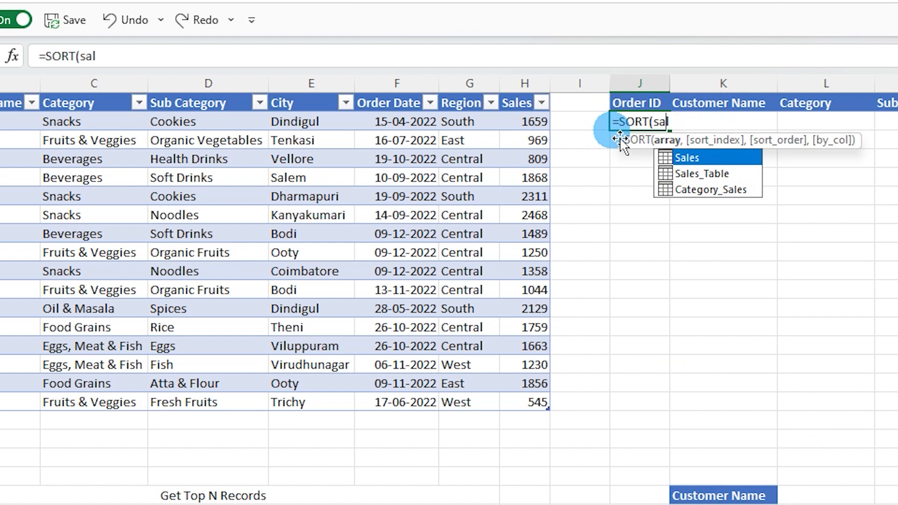
pyautogui.press('Down')
pyautogui.press('Tab')
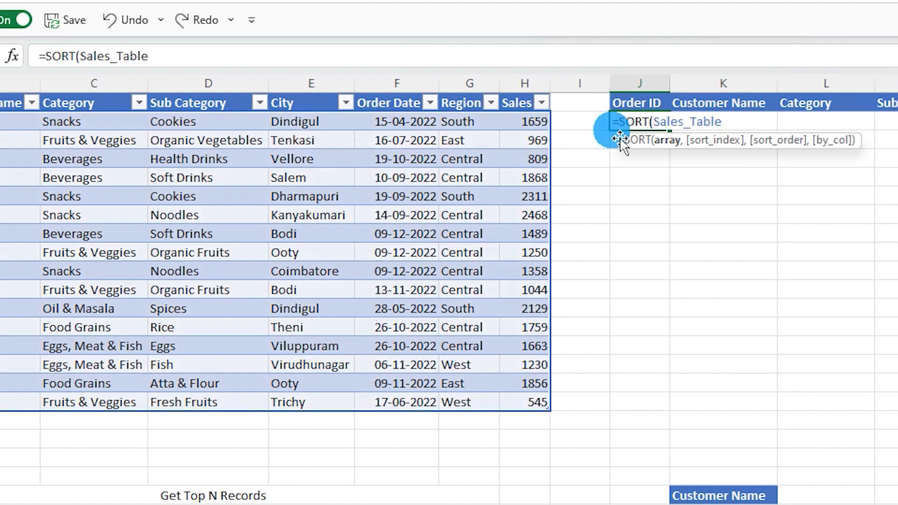
pyautogui.write(',')
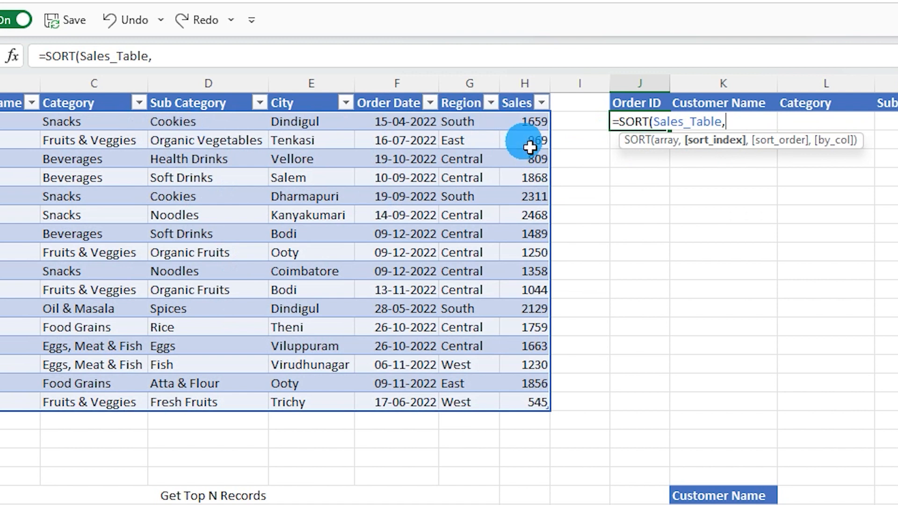
pyautogui.write('8)')
pyautogui.press('Return')
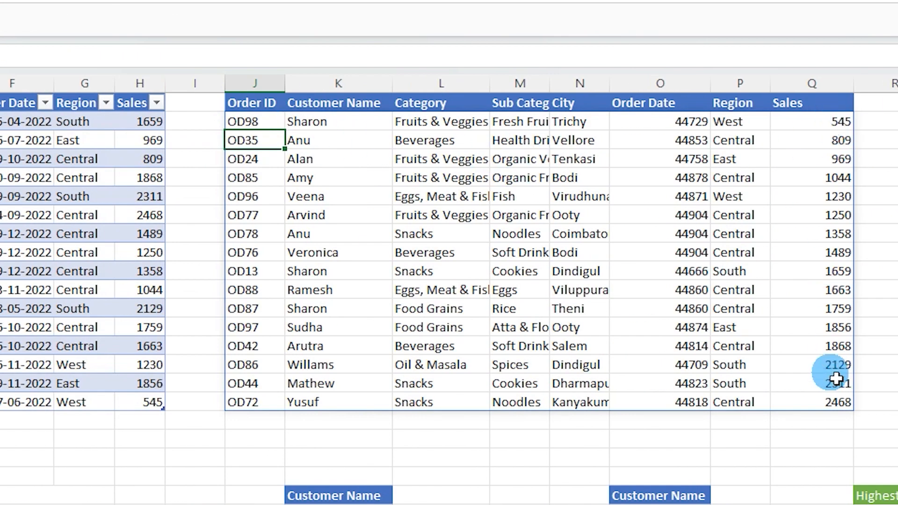
# - Set the sort order of the SORT formula in J2 to -1 to list the records by Sales in descending order
pyautogui.click(259, 126)
pyautogui.write('=SORT(Sales_Table,8)')
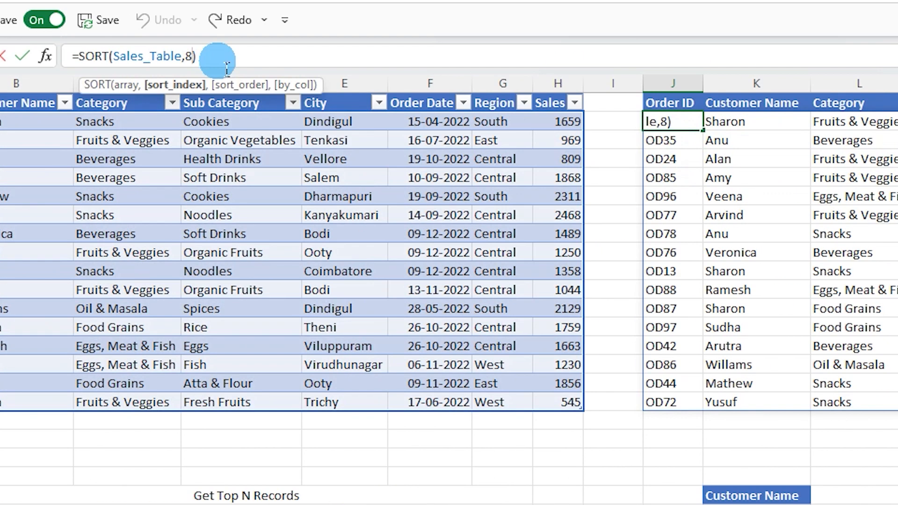
pyautogui.write(',')
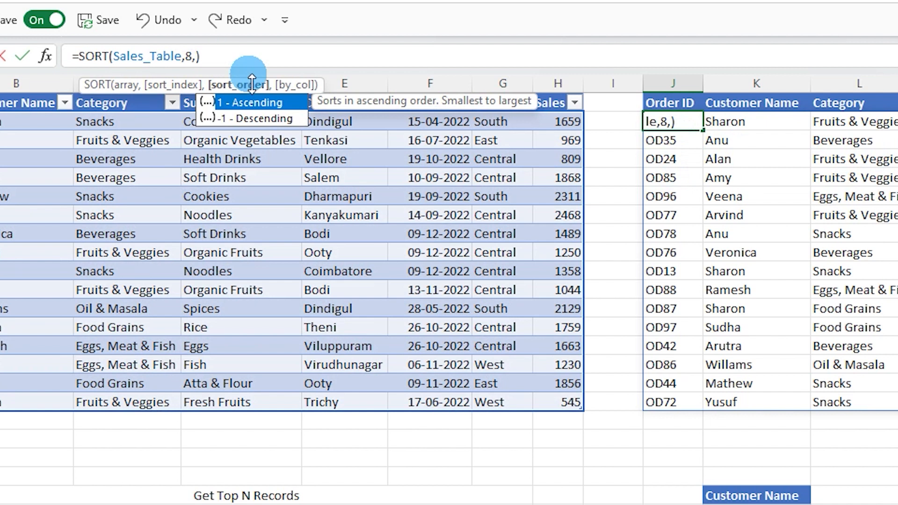
pyautogui.click(257, 120)
pyautogui.doubleClick(257, 119)
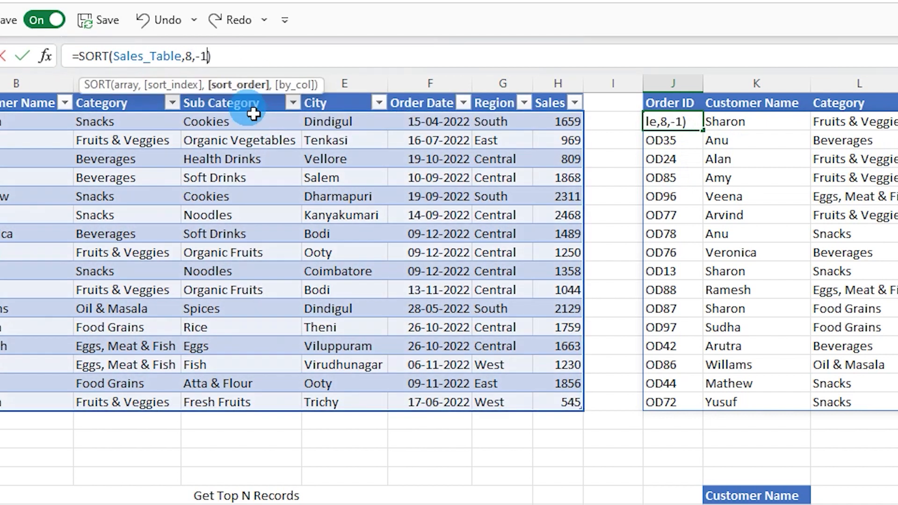
pyautogui.press('Return')
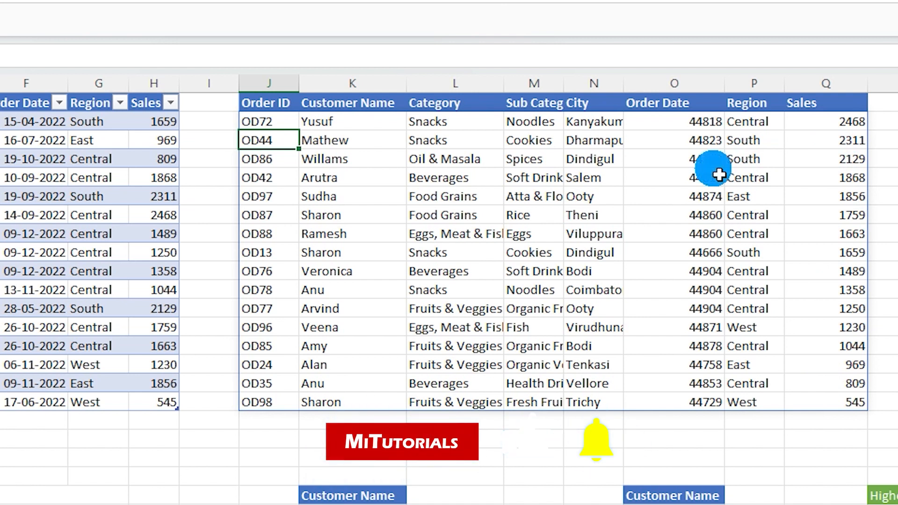
pyautogui.click(855, 407)
pyautogui.moveTo(855, 403); pyautogui.dragTo(856, 345)
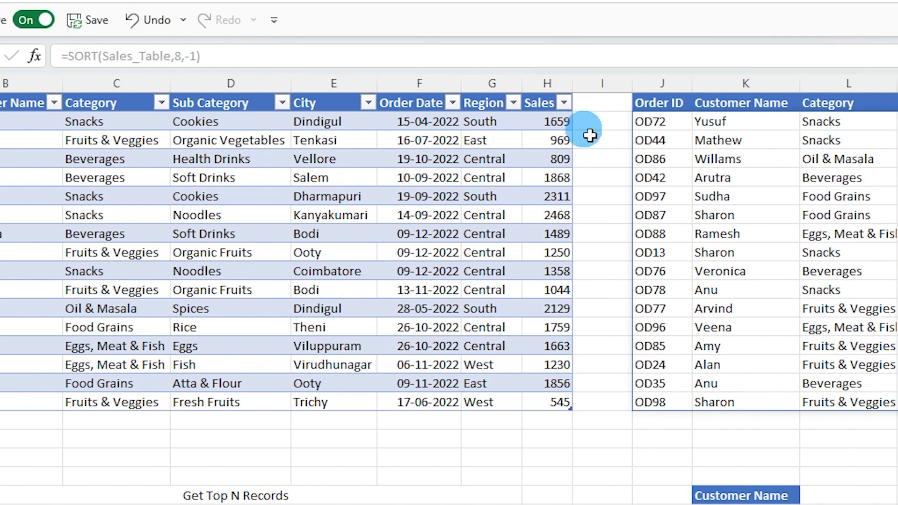
# - Wrap the SORT formula in J2 in TAKE with -5 rows to return only the last five records
pyautogui.click(270, 122)
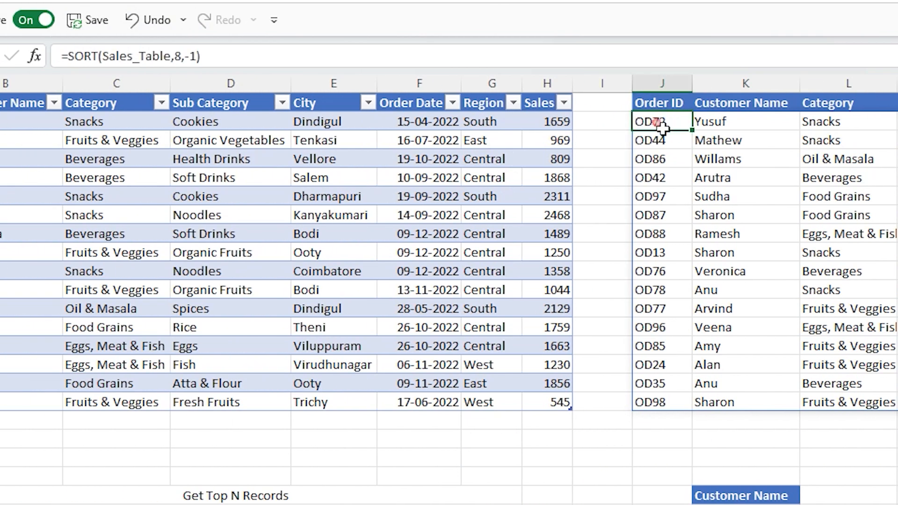
pyautogui.click(87, 62)
pyautogui.write('Ta')
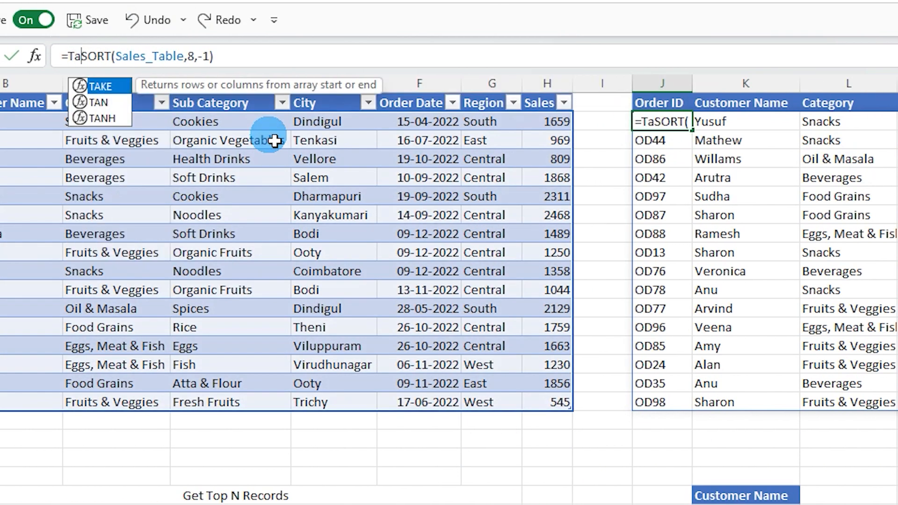
pyautogui.write('k')
pyautogui.press('Tab')
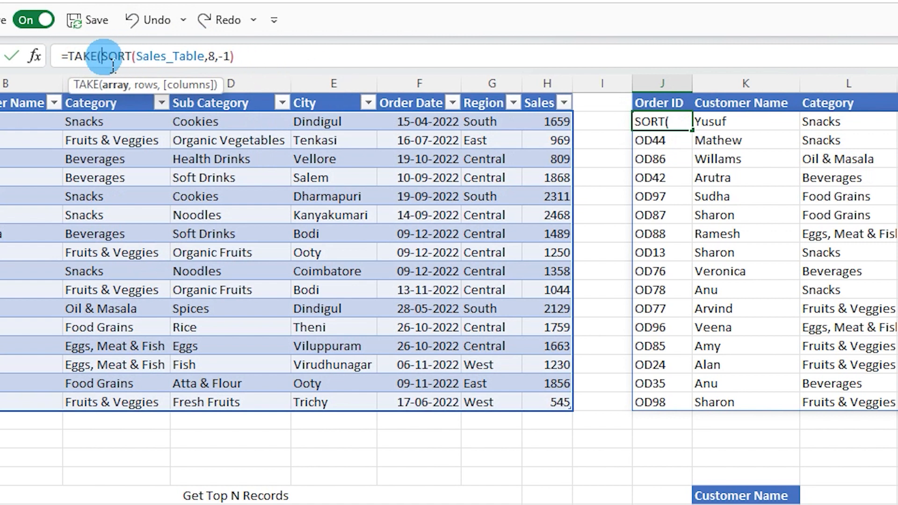
pyautogui.click(251, 57)
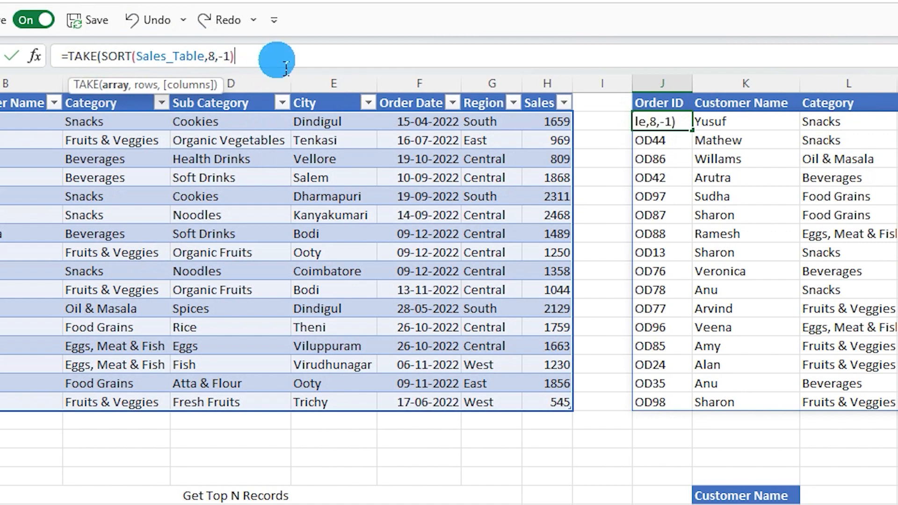
pyautogui.write(',')
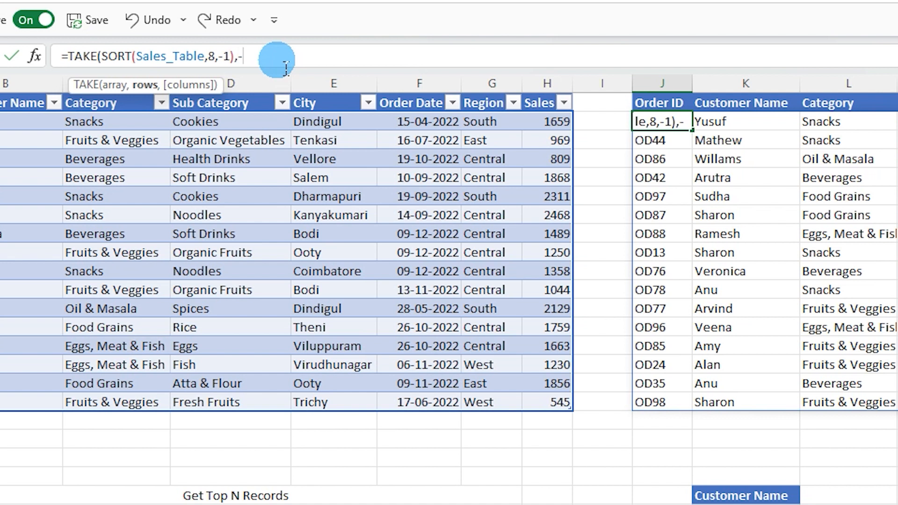
pyautogui.write('-5)')
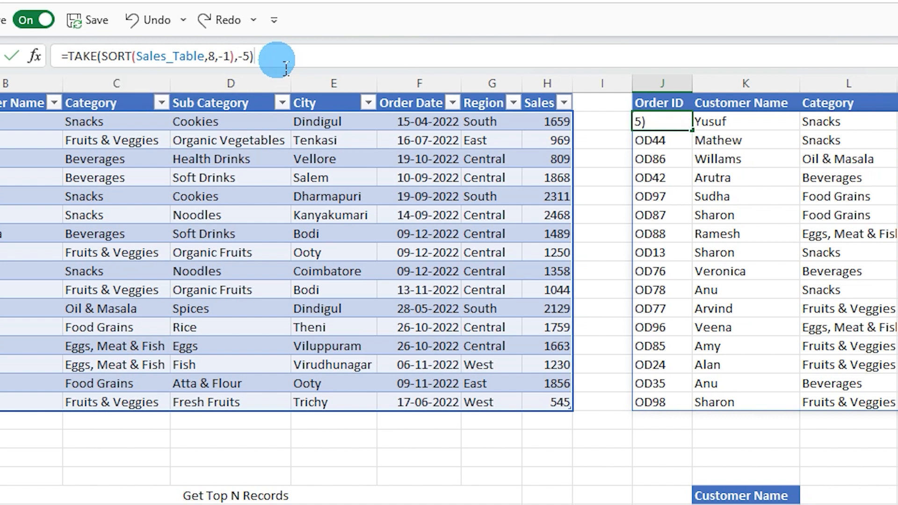
pyautogui.press('Return')
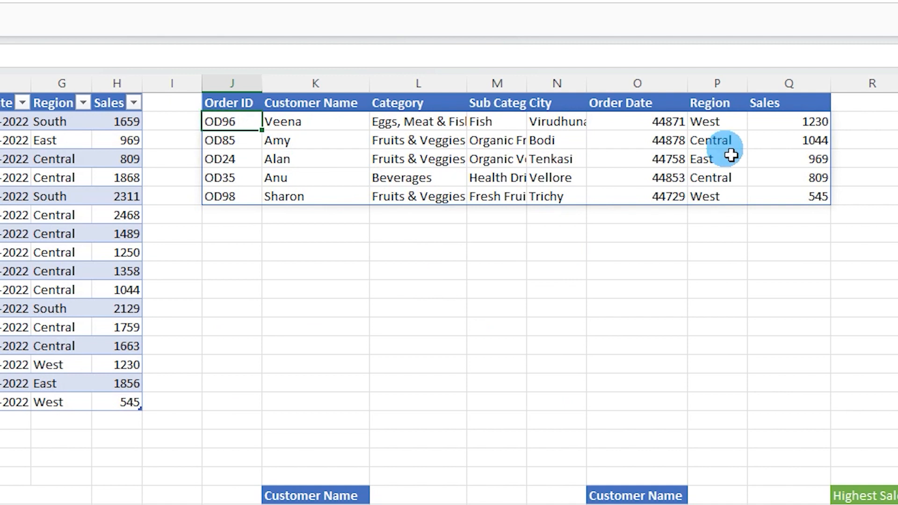
# - Wrap the TAKE formula in J2 in CHOOSECOLS with column number 2 to return only the customer names
pyautogui.click(224, 123)
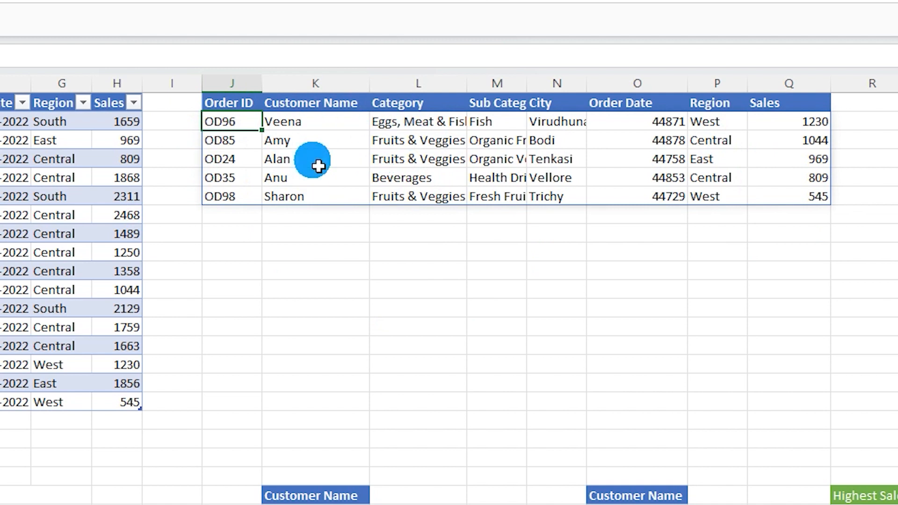
pyautogui.click(52, 56)
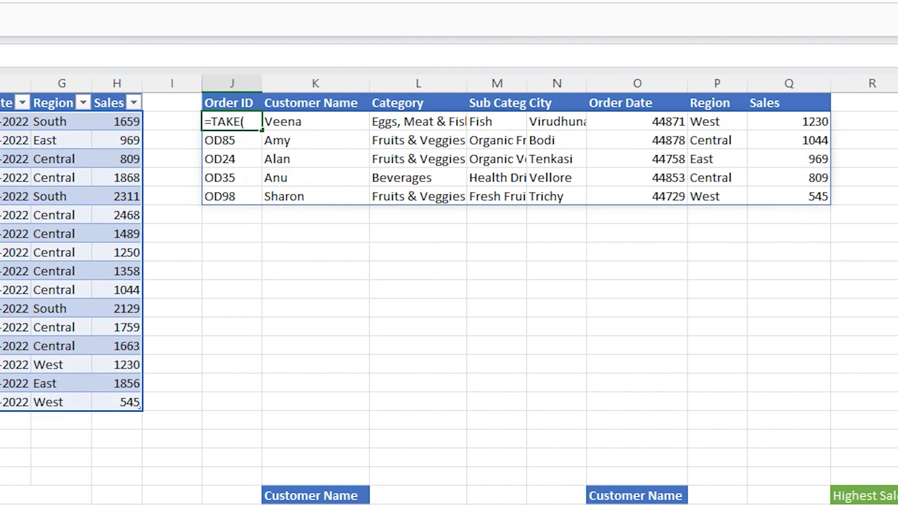
pyautogui.write('cho')
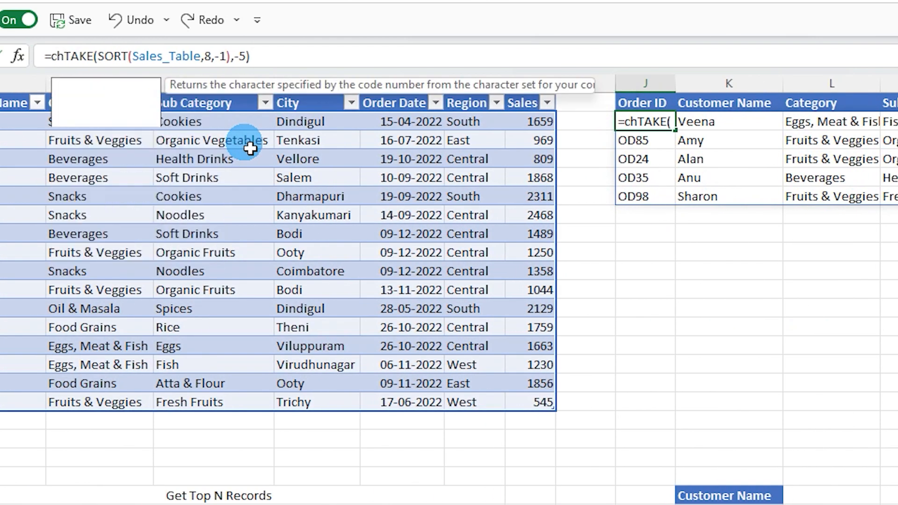
pyautogui.press('Down')
pyautogui.press('Tab')
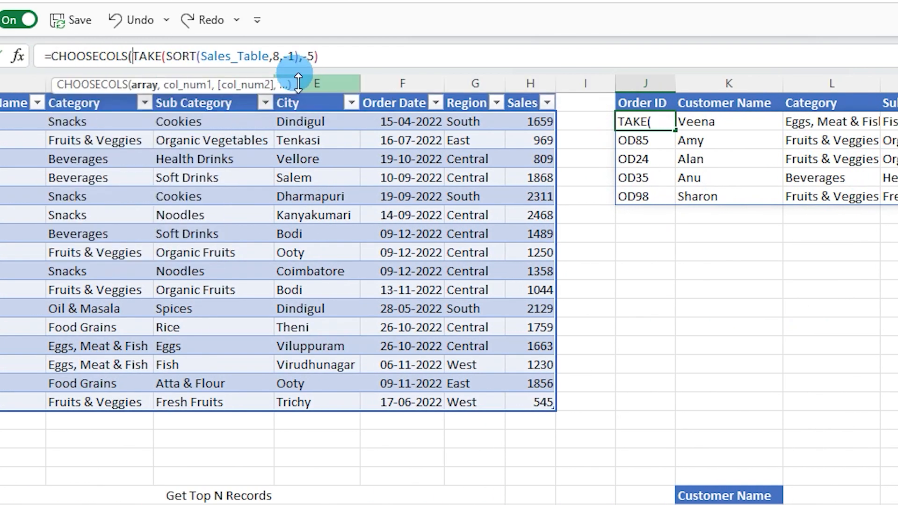
pyautogui.click(341, 58)
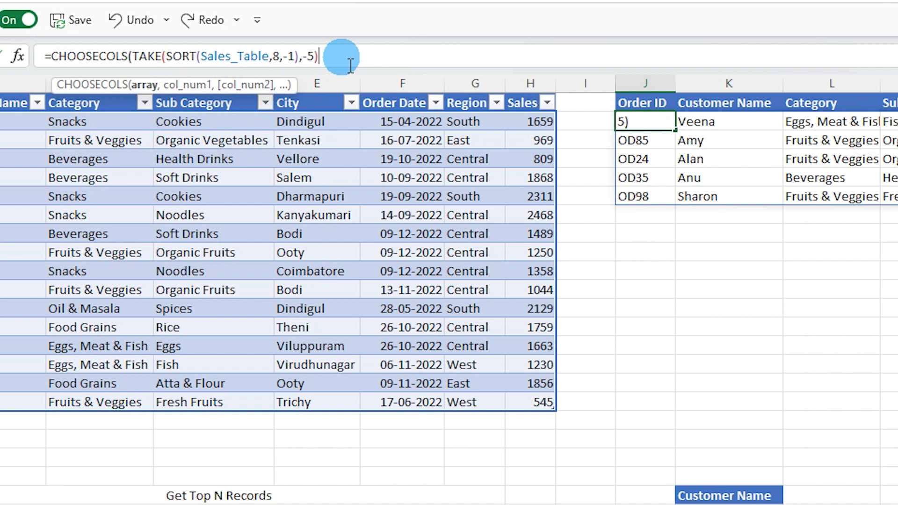
pyautogui.write(',')
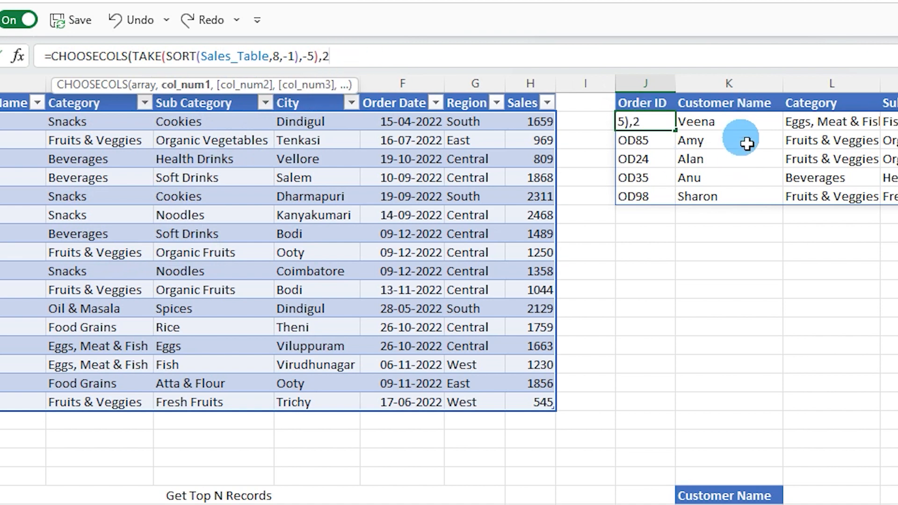
pyautogui.write('2)')
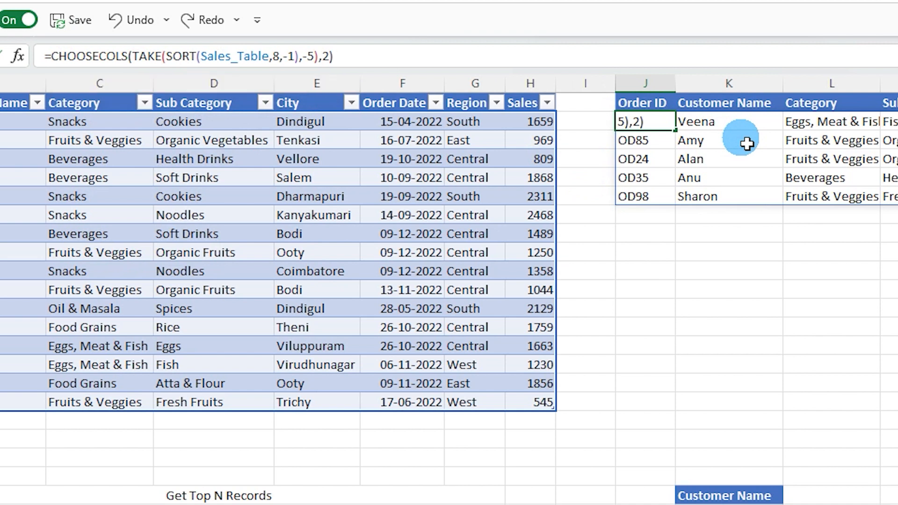
pyautogui.press('Return')
pyautogui.click(749, 253)
# - Copy the CHOOSECOLS formula text from J2 into the cell under the Customer Name header in column K below the data
pyautogui.click(637, 123)
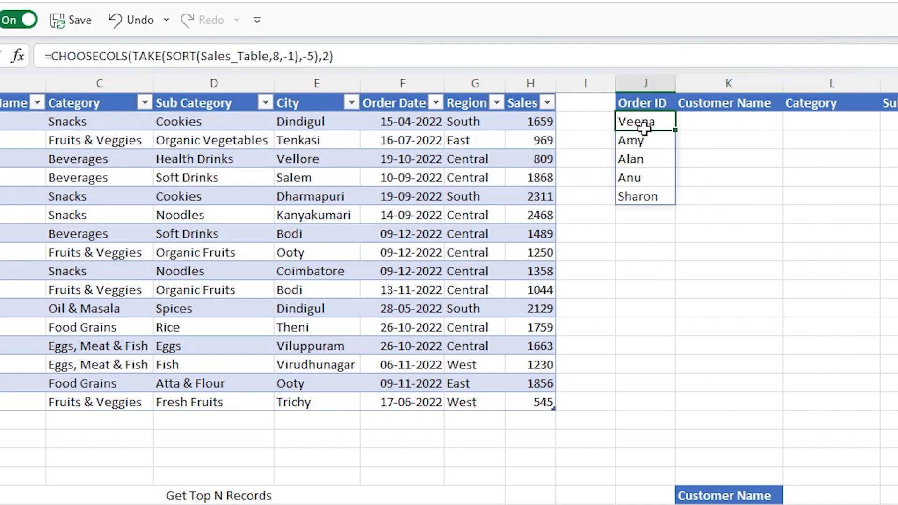
pyautogui.moveTo(333, 56); pyautogui.dragTo(44, 56)
pyautogui.hotkey('ctrl', 'c')
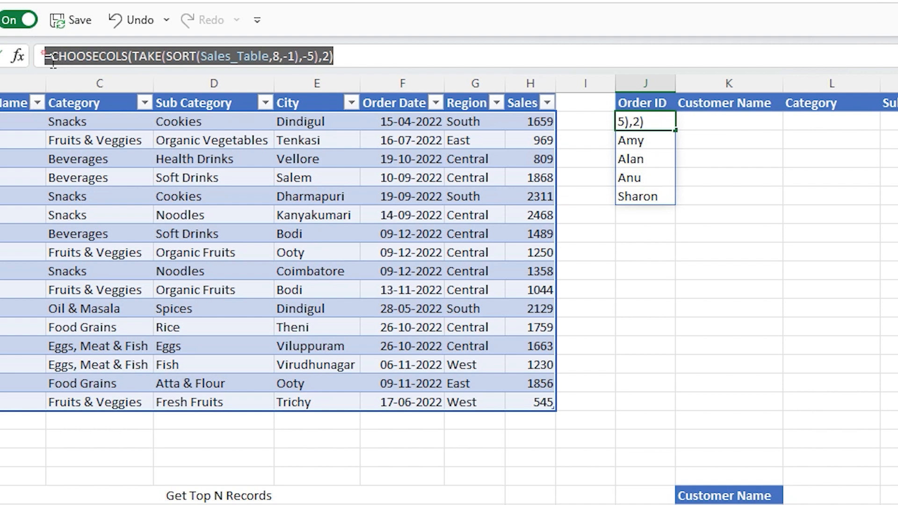
pyautogui.press('Escape')
pyautogui.scroll(-4, 641, 431)
pyautogui.click(713, 318)
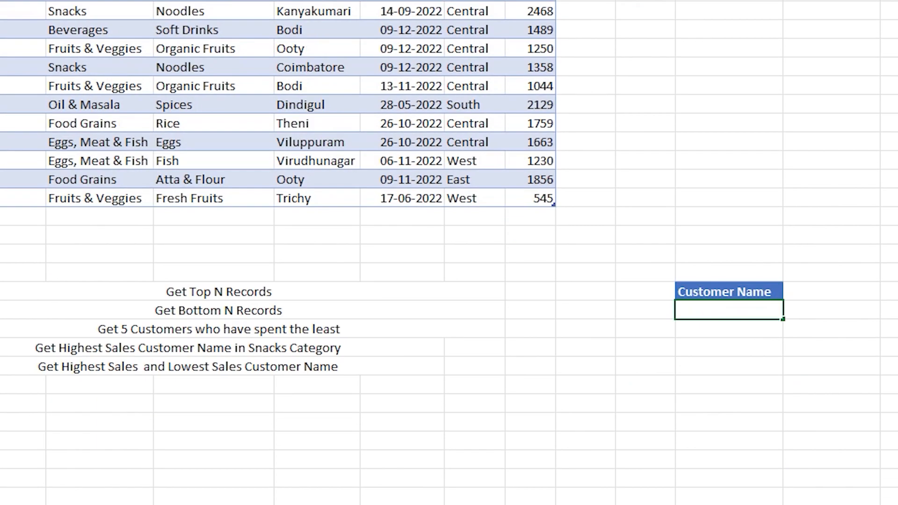
pyautogui.hotkey('ctrl', 'v')
pyautogui.press('Return')
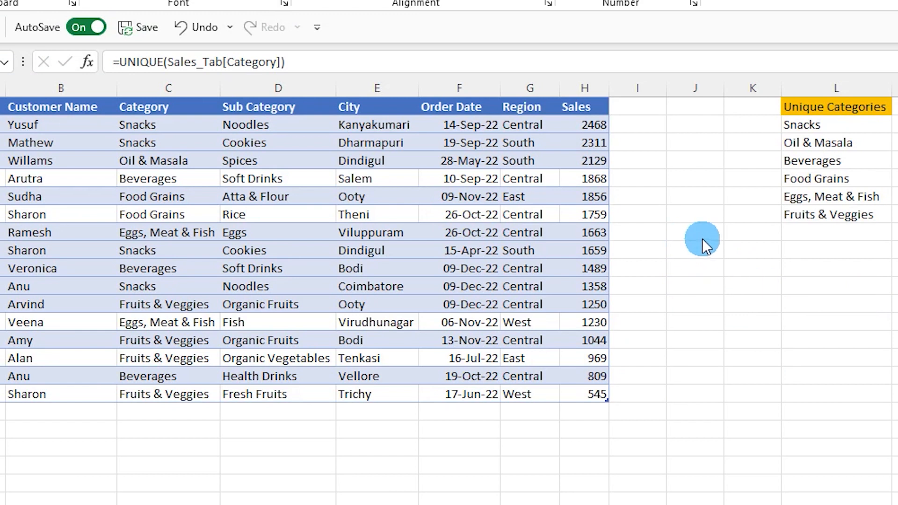
# - On the sheet with Unique Categories, enter =FILTER(Sales_Tab,Sales_Tab[Category]=L2) in M2 to list the Snacks records
pyautogui.click(848, 125)
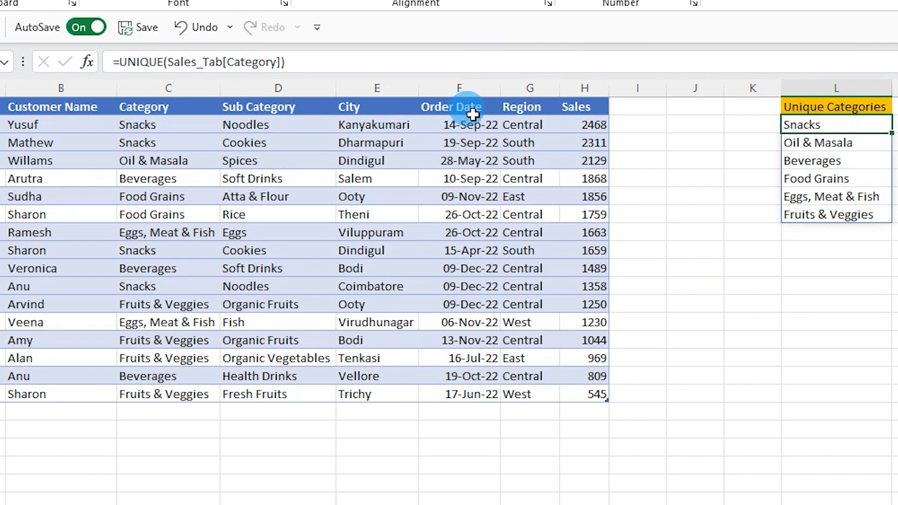
pyautogui.click(894, 126)
pyautogui.write('=FILTER(')
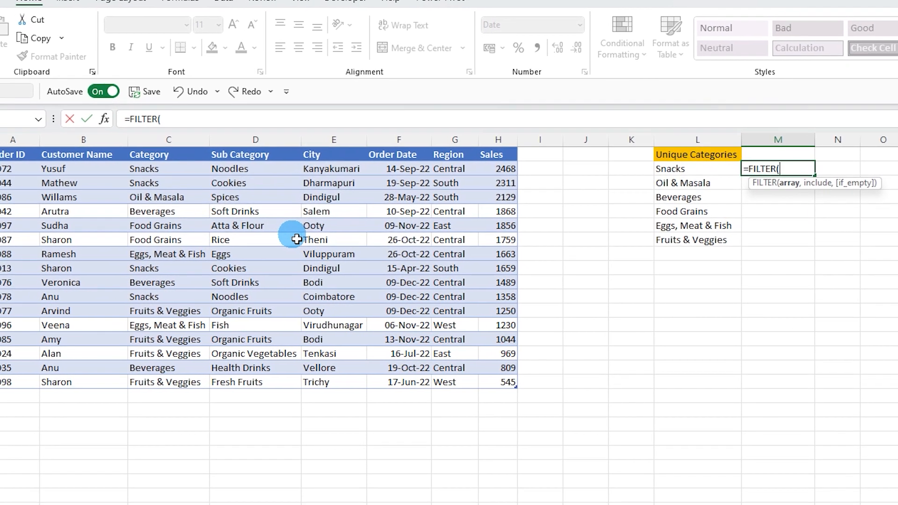
pyautogui.moveTo(21, 171); pyautogui.dragTo(510, 382)
pyautogui.write(',')
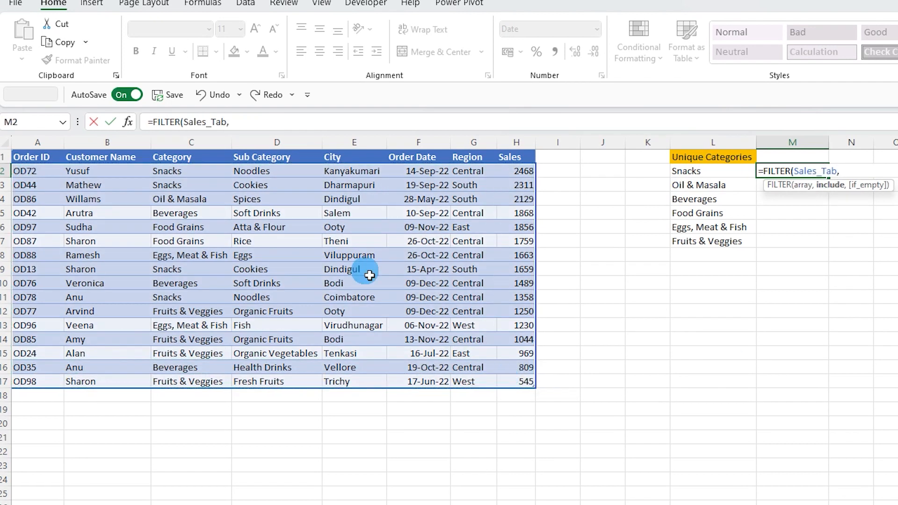
pyautogui.moveTo(193, 172); pyautogui.dragTo(194, 385)
pyautogui.write('=')
pyautogui.click(700, 175)
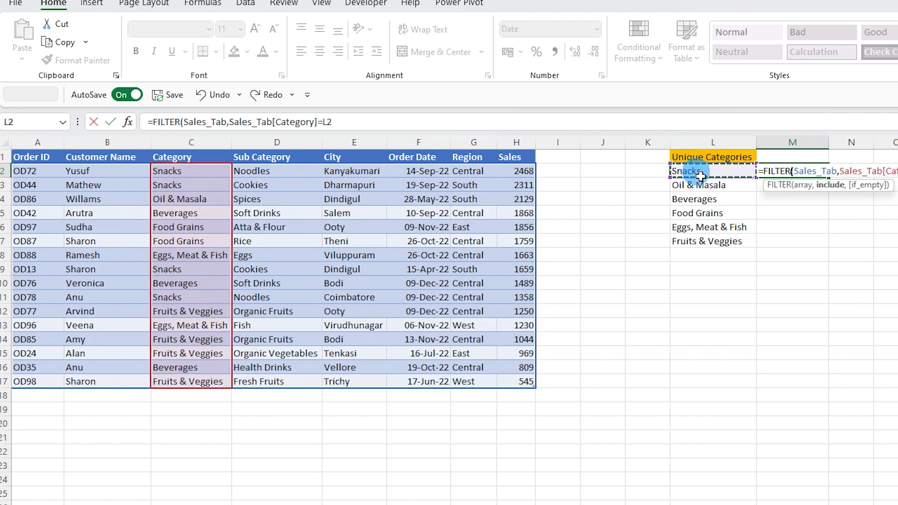
pyautogui.write(')')
pyautogui.press('Return')
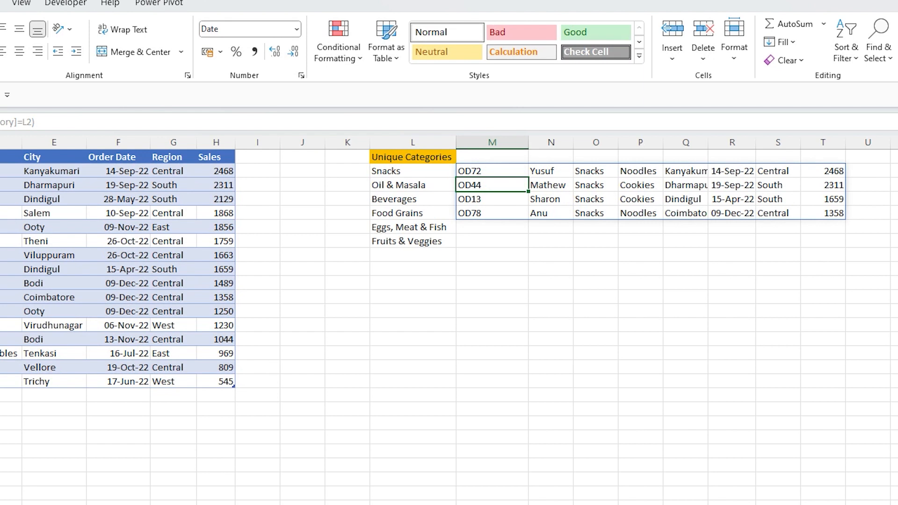
# - Wrap the FILTER formula in M2 in SORT with sort index 6 to order the records by Order Date
pyautogui.press('Up')
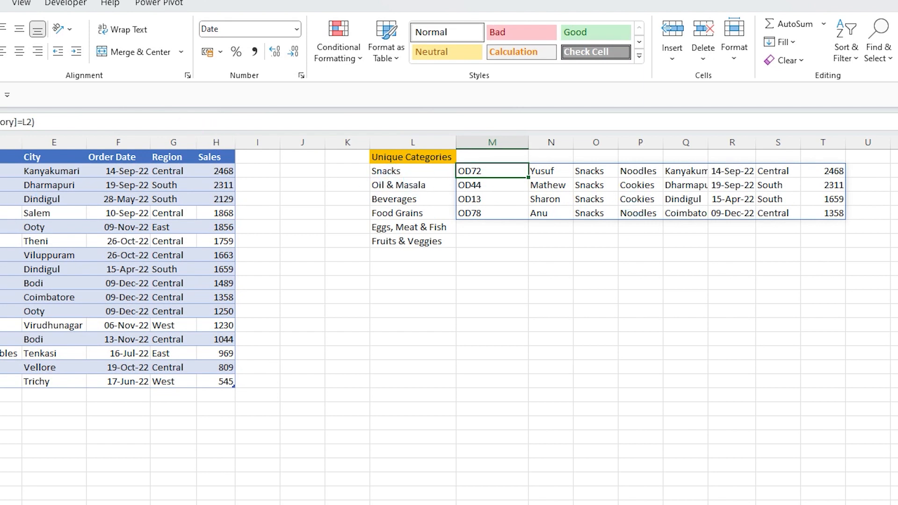
pyautogui.press('F2')
pyautogui.write('sortFILTER(Sales_Tab,Sales_Tab[Categ')
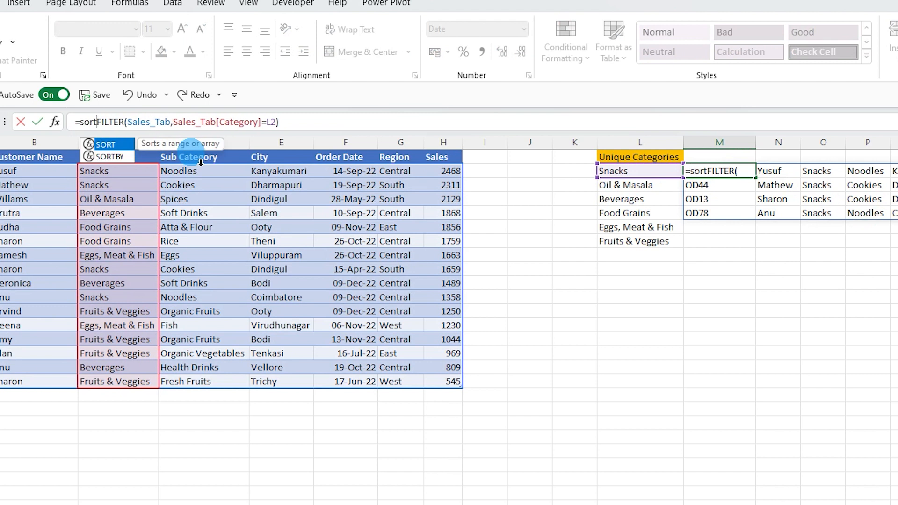
pyautogui.press('Tab')
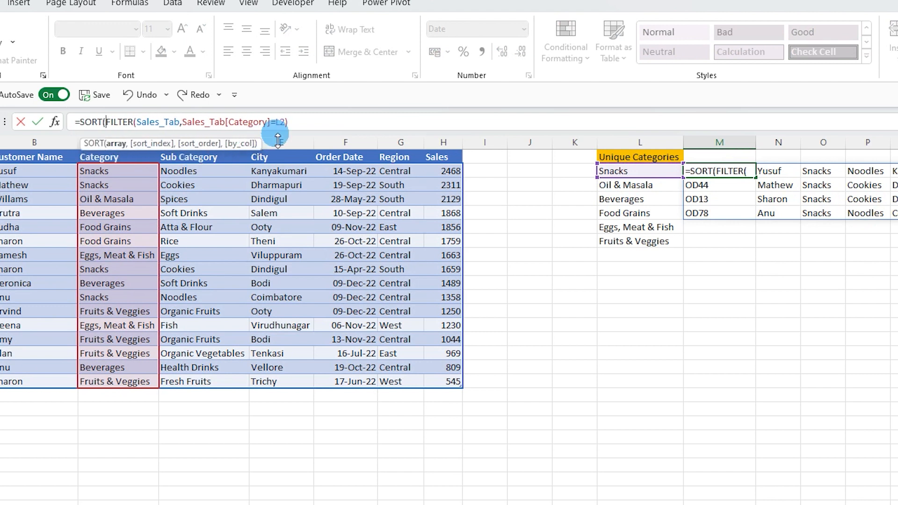
pyautogui.click(325, 125)
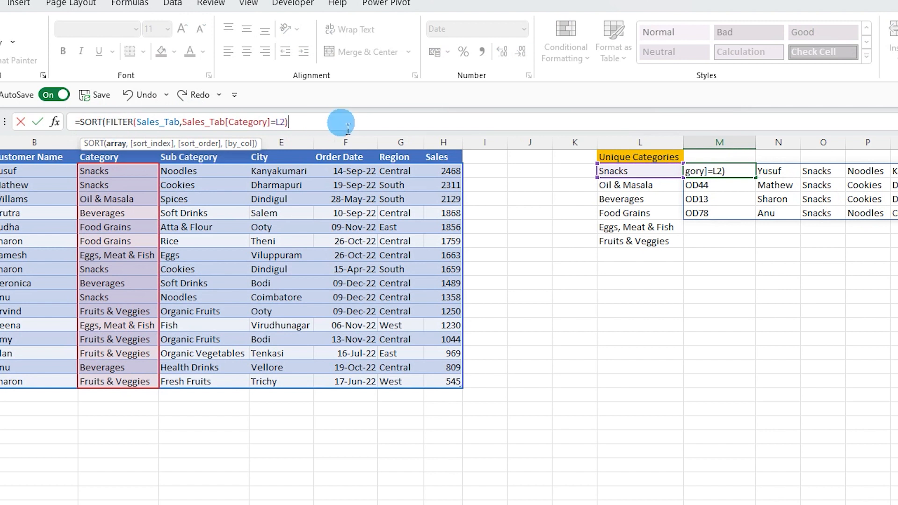
pyautogui.write(',')
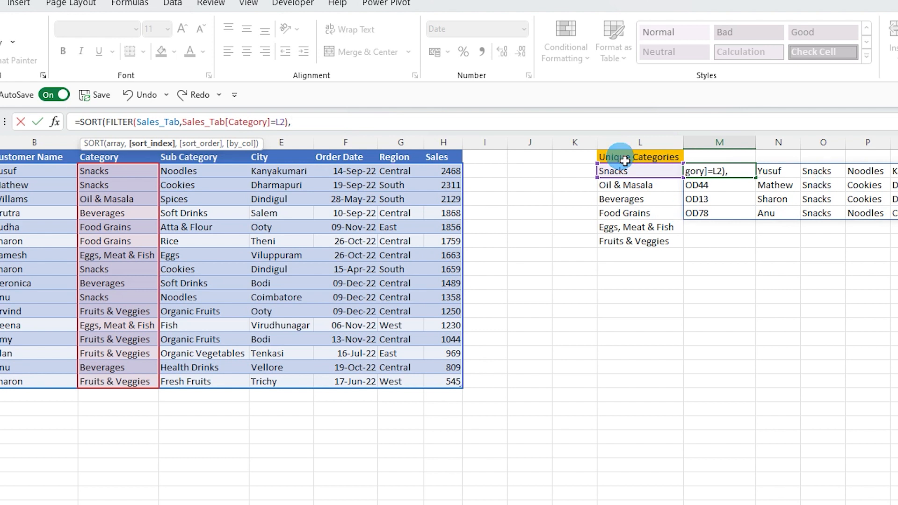
pyautogui.write('6)')
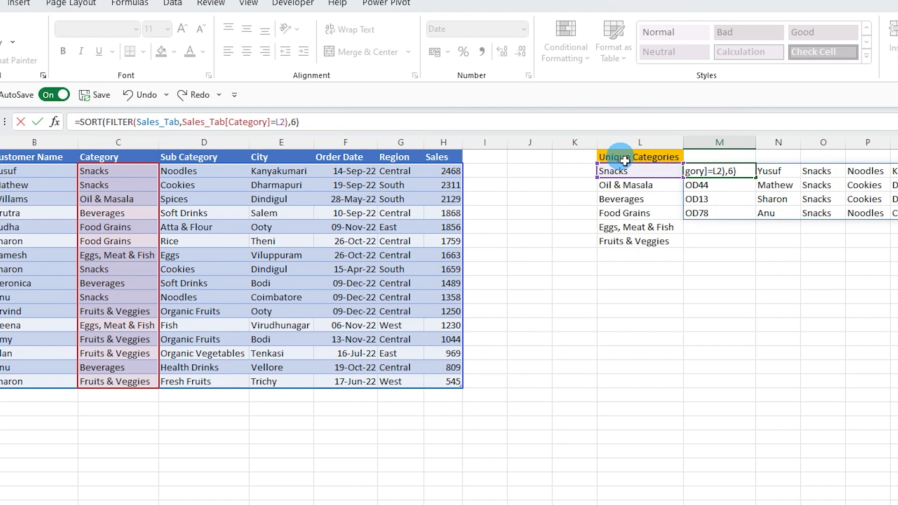
pyautogui.press('Return')
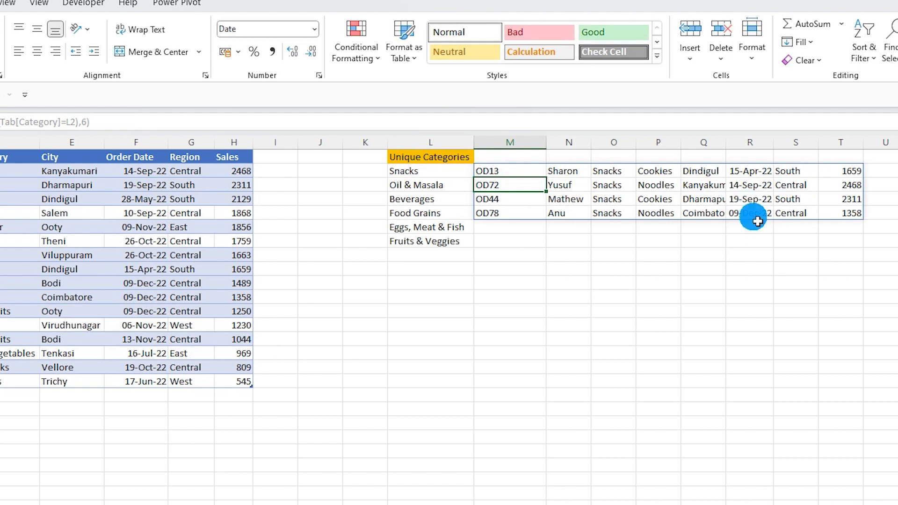
# - Wrap the SORT formula in M2 in CHOOSECOLS with column number 6 to return only the order dates
pyautogui.press('Up')
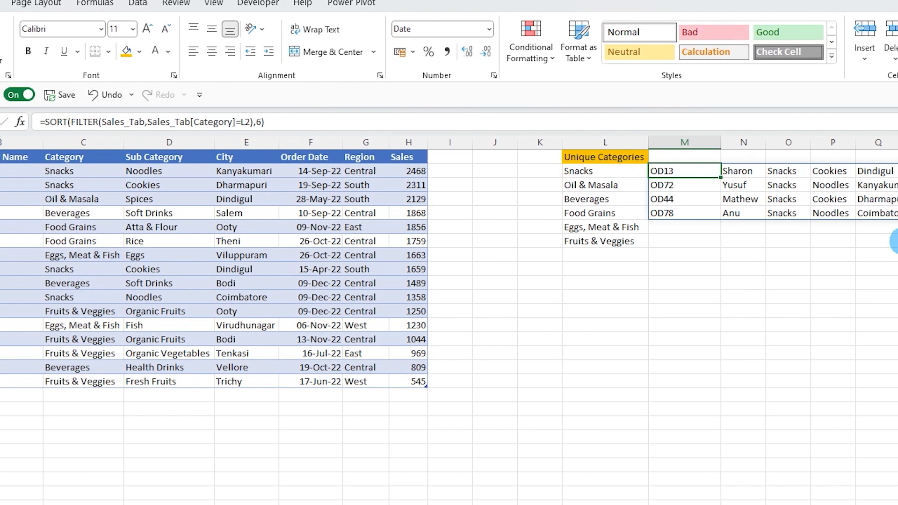
pyautogui.click(47, 123)
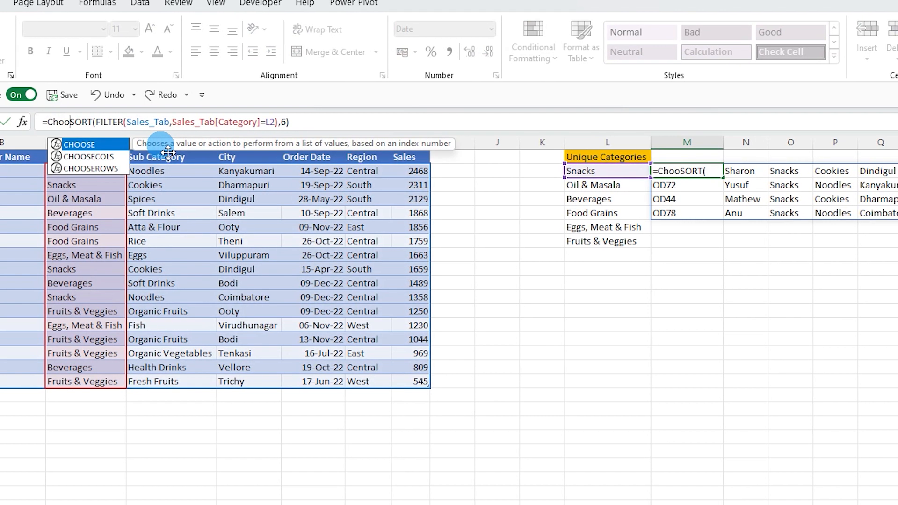
pyautogui.click(373, 121)
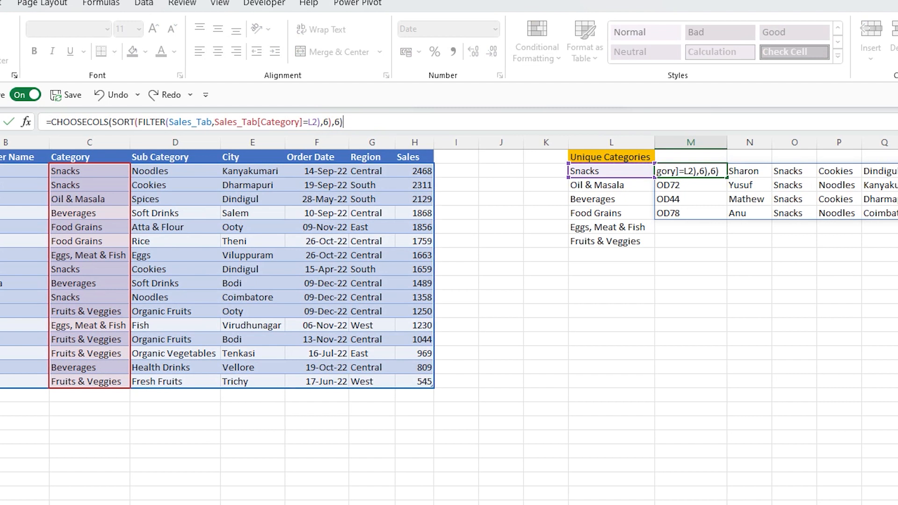
pyautogui.press('Return')
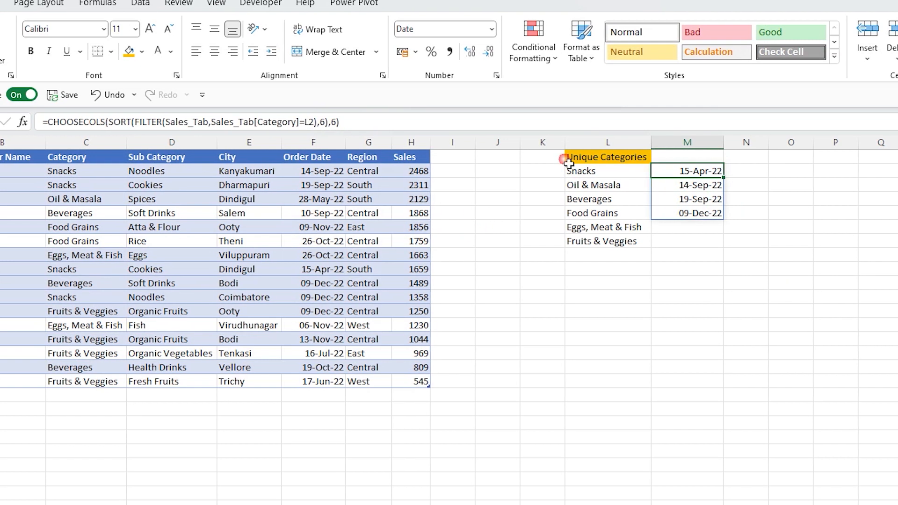
# - Wrap the CHOOSECOLS formula in M2 in TAKE with rows -1 to return the latest order date, and fill it down to M7
pyautogui.click(44, 126)
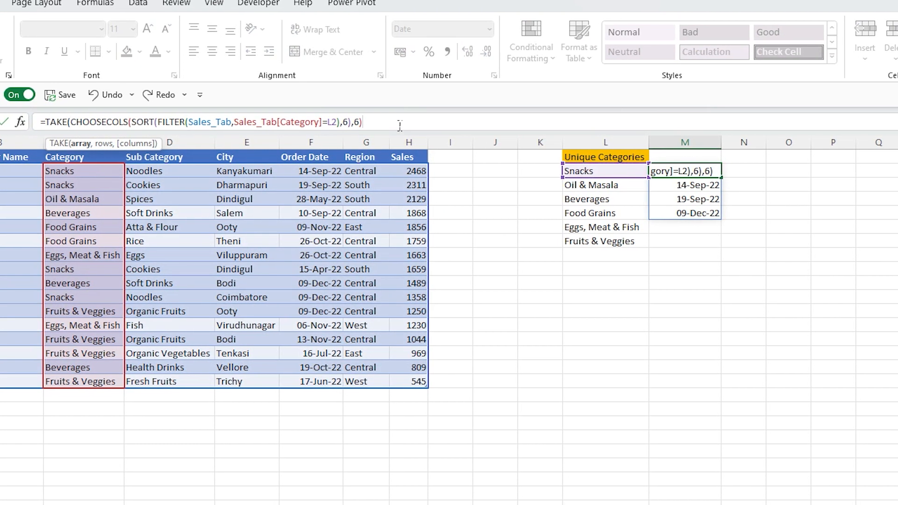
pyautogui.write(',-1')
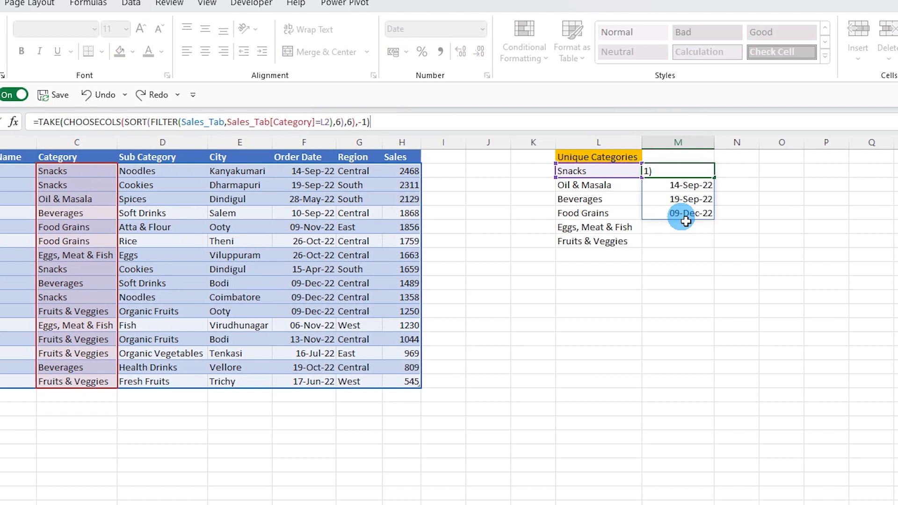
pyautogui.press('Return')
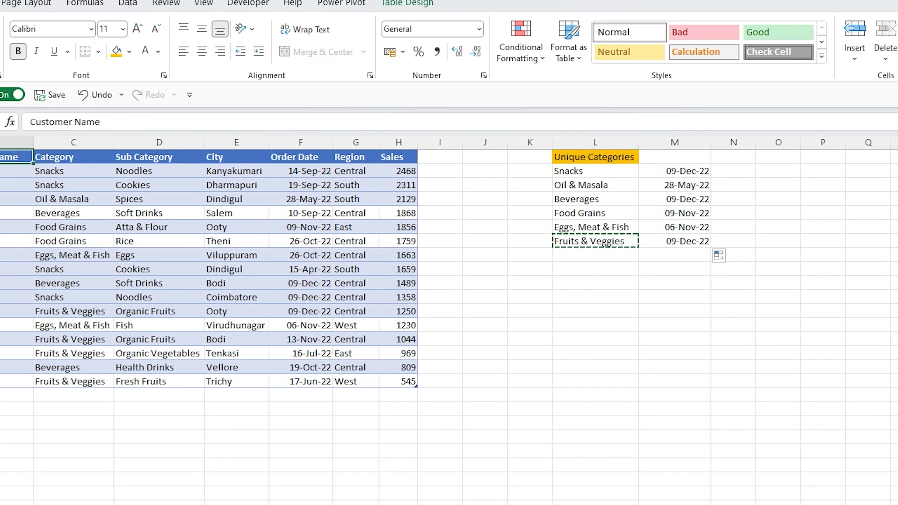
# - Turn on filtering for the sales table and filter Category to Fruits & Veggies only
pyautogui.hotkey('ctrl', 'shift', 'l')
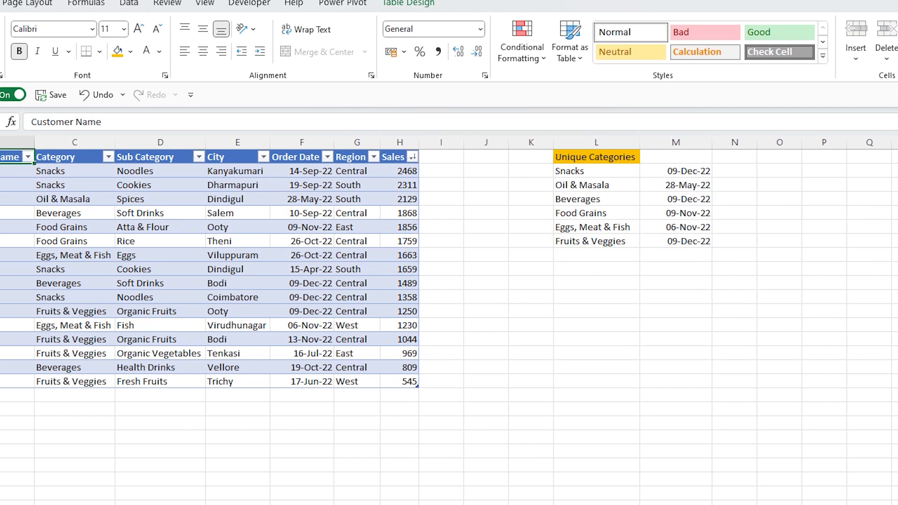
pyautogui.click(109, 157)
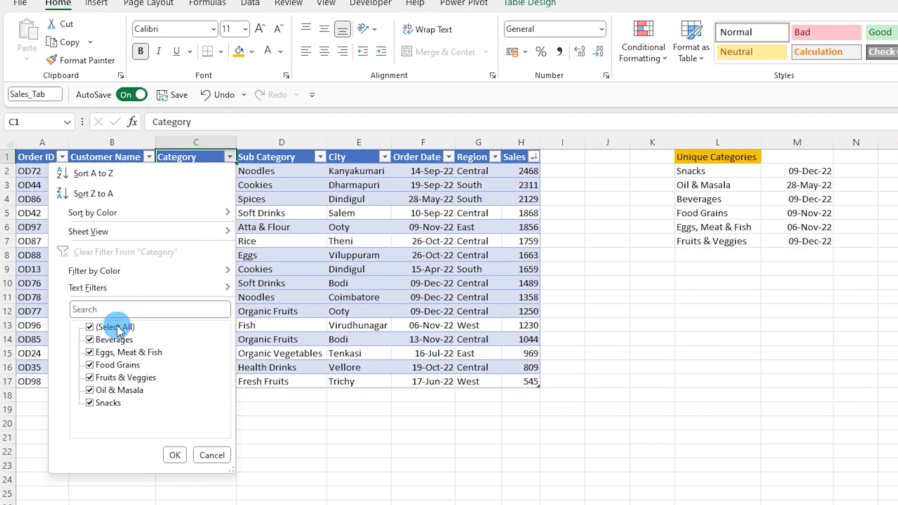
pyautogui.click(90, 327)
pyautogui.click(90, 378)
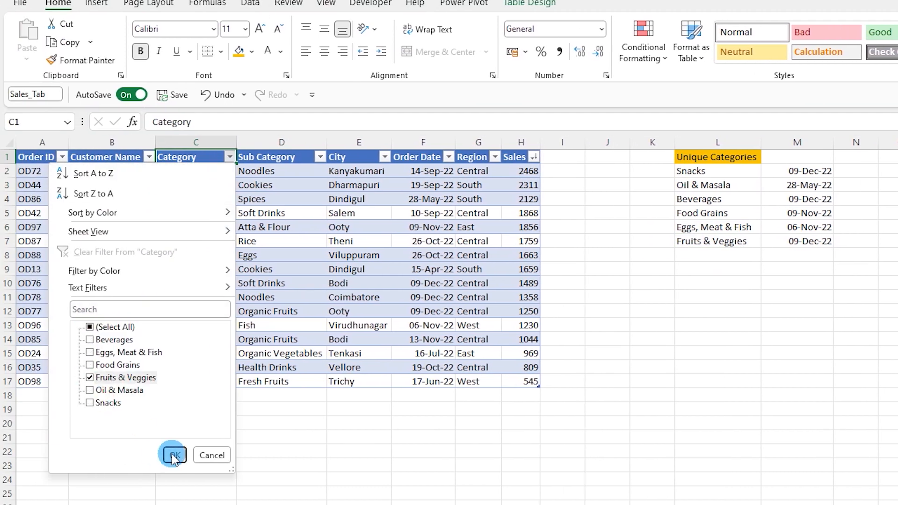
pyautogui.click(174, 456)
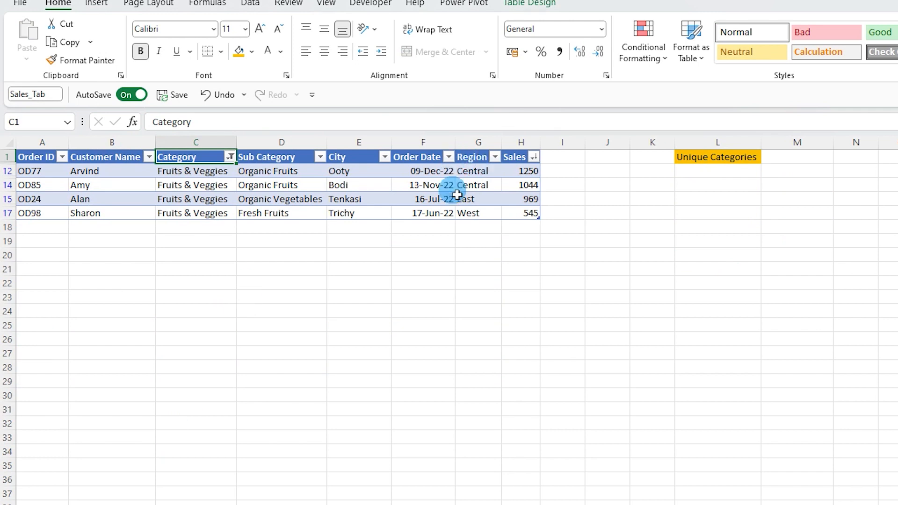
# - Sort the filtered records by Order Date from newest to oldest and check the topmost date
pyautogui.click(448, 157)
pyautogui.click(322, 195)
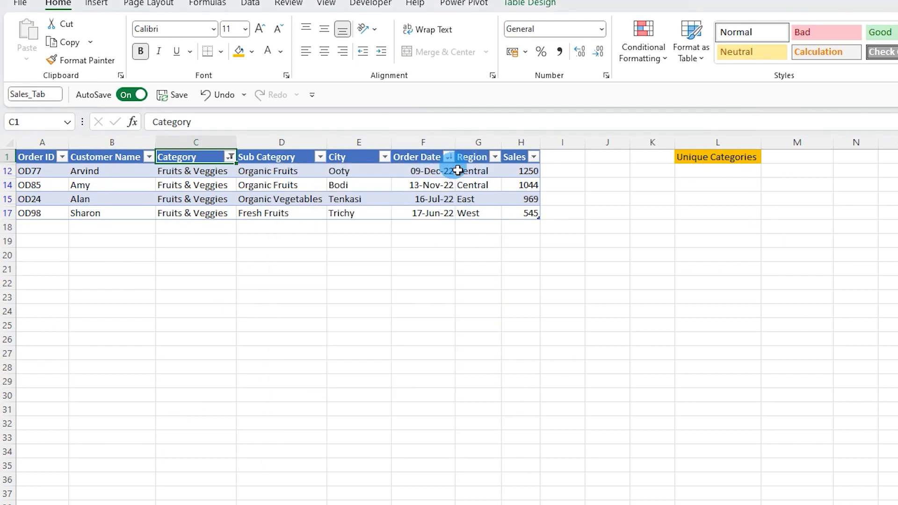
pyautogui.click(434, 173)
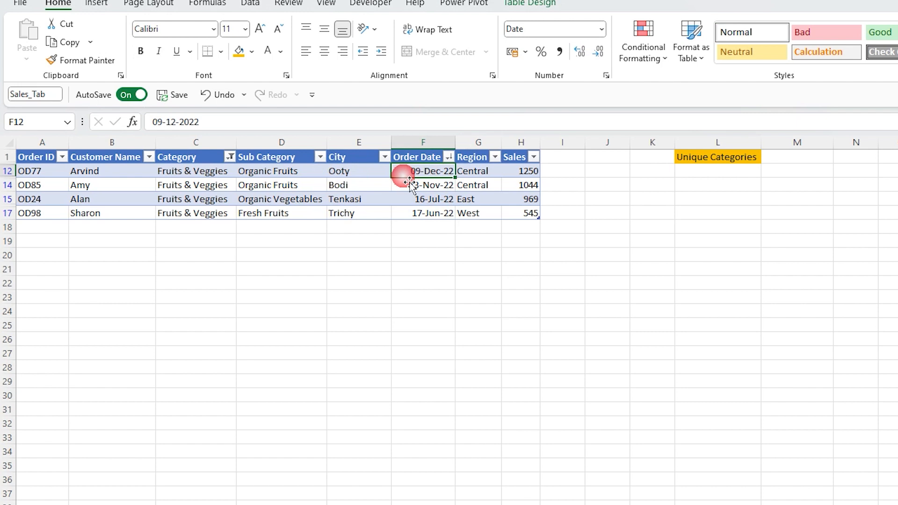
# - Turn off the table's filtering and compare the Fruits & Veggies date in M7
pyautogui.click(706, 159)
pyautogui.click(513, 161)
pyautogui.hotkey('ctrl', 'shift', 'l')
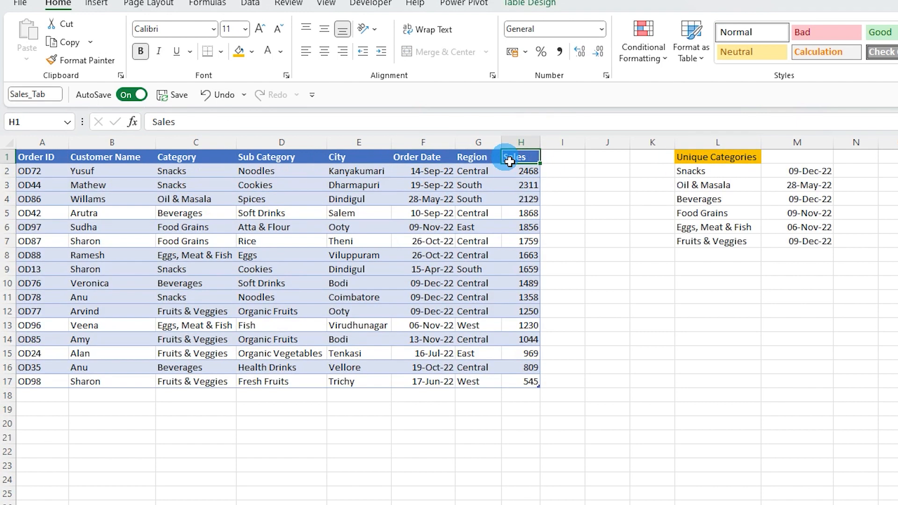
pyautogui.click(768, 246)
pyautogui.moveTo(723, 244); pyautogui.dragTo(812, 245)
pyautogui.click(816, 242)
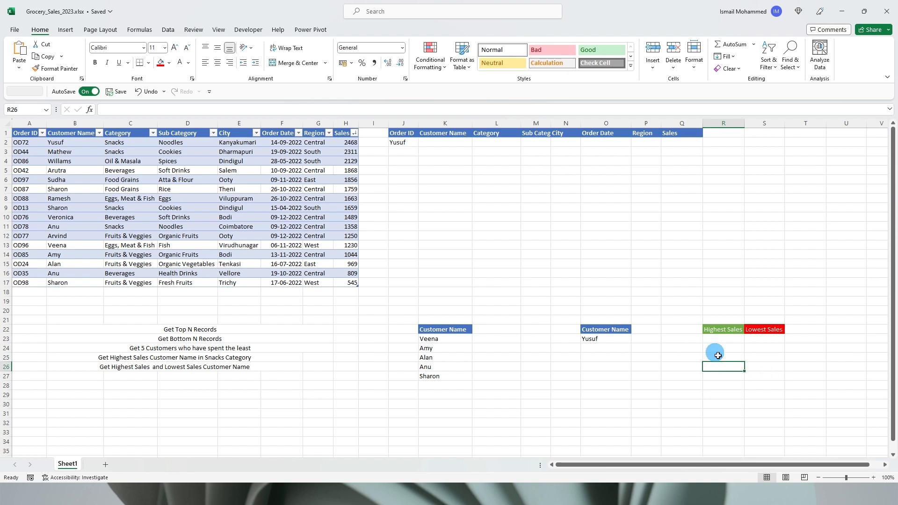
# - On the sheet with the Highest Sales and Lowest Sales headers, start a formula entry in R23
pyautogui.click(728, 339)
pyautogui.click(761, 340)
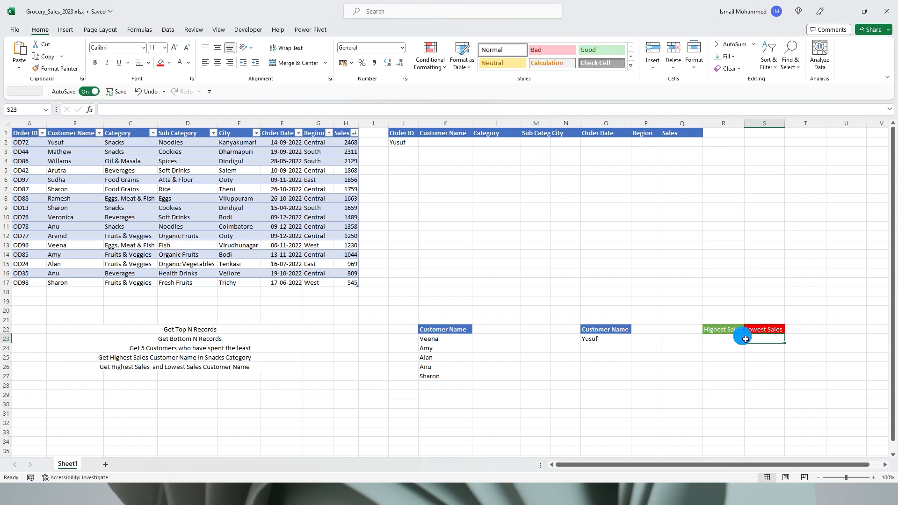
pyautogui.click(740, 339)
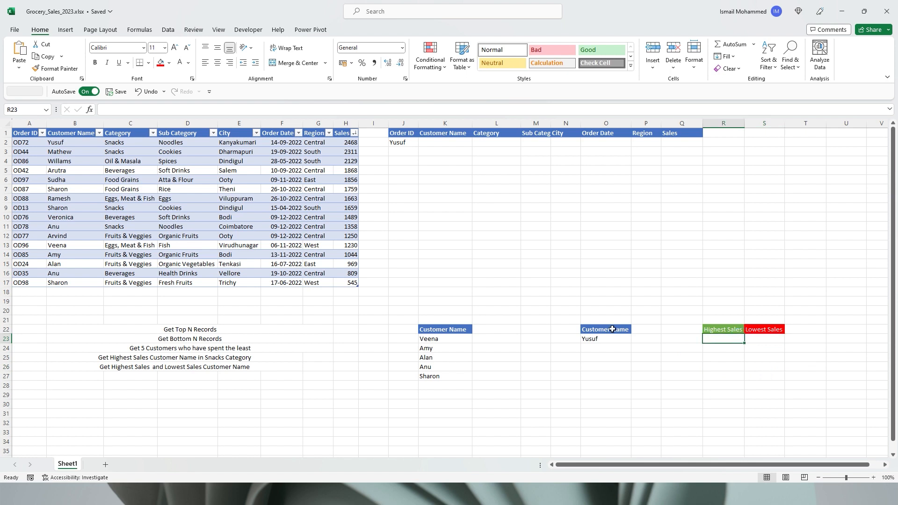
pyautogui.click(256, 111)
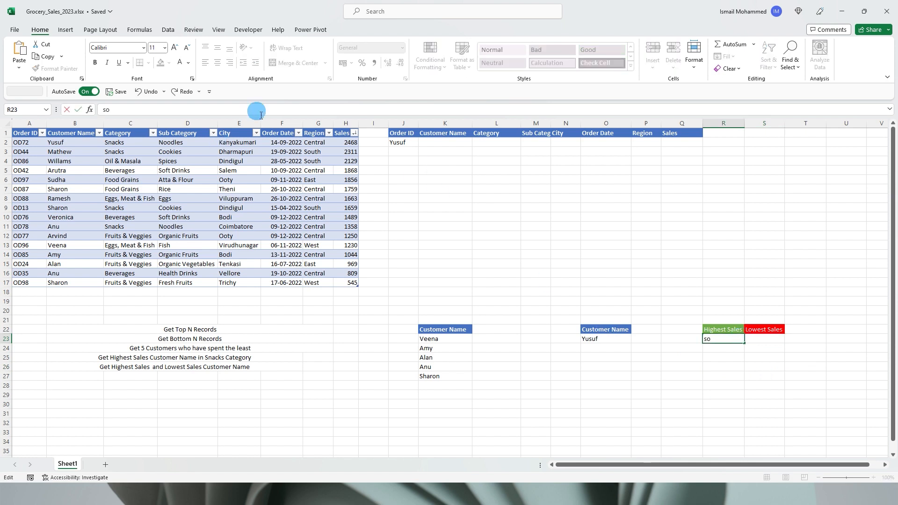
pyautogui.write('sort')
pyautogui.press('BackSpace')
pyautogui.press('BackSpace')
pyautogui.press('BackSpace')
pyautogui.press('BackSpace')
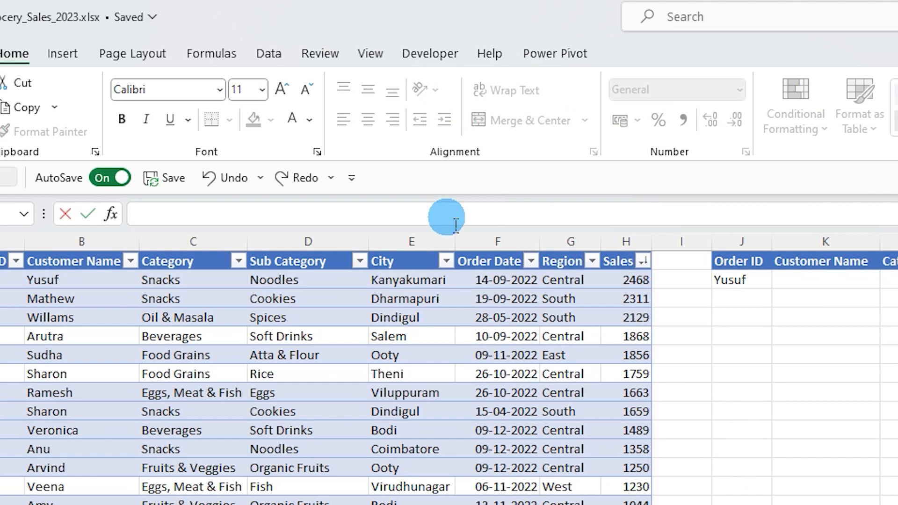
# - Enter =SORTBY(Sales_Table,Sales_Table[Sales]) in R23 to list all records in ascending order of sales
pyautogui.write('=Sort')
pyautogui.press('Down')
pyautogui.press('Tab')
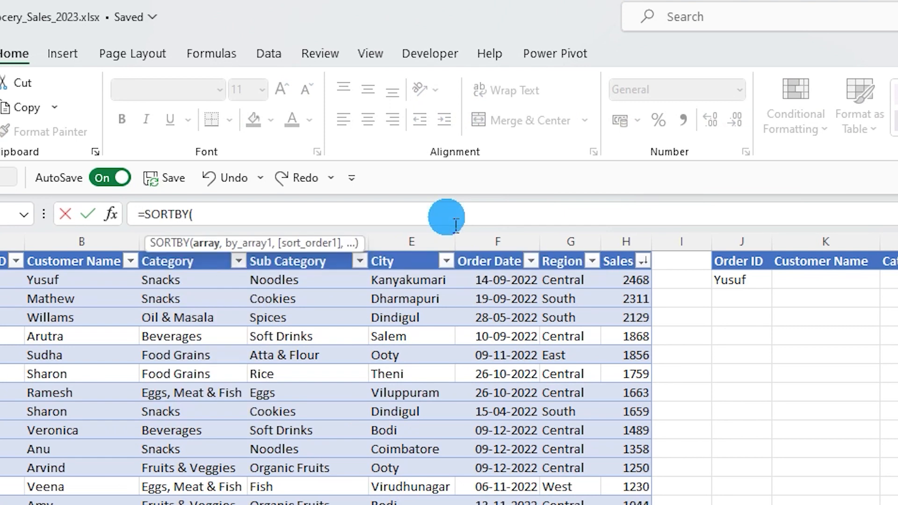
pyautogui.write('sale')
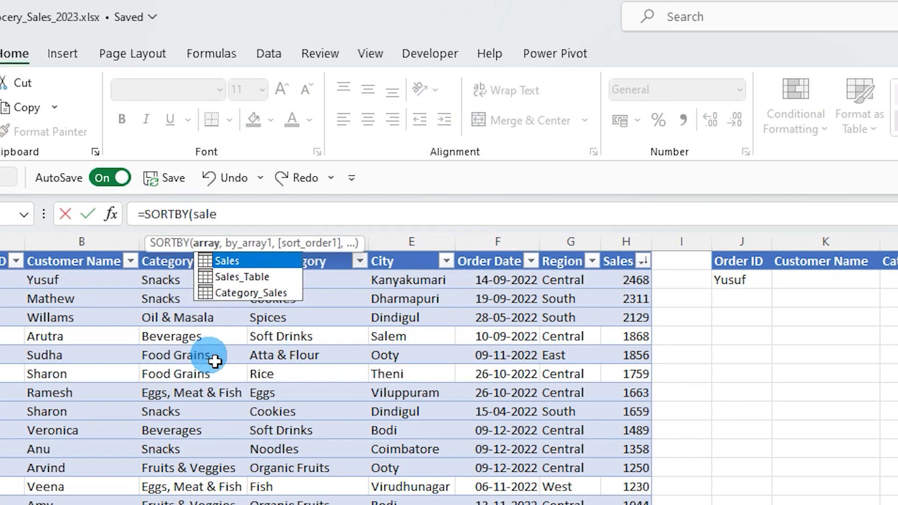
pyautogui.press('Down')
pyautogui.press('Tab')
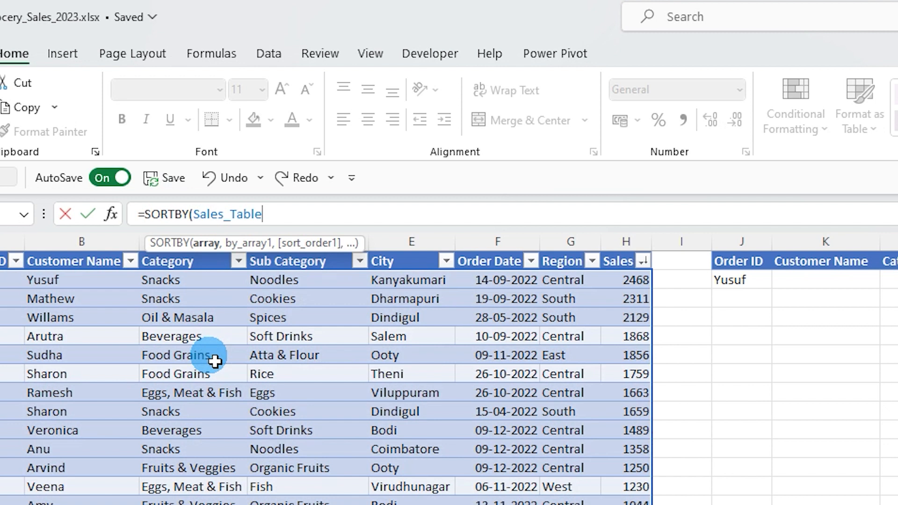
pyautogui.write(',')
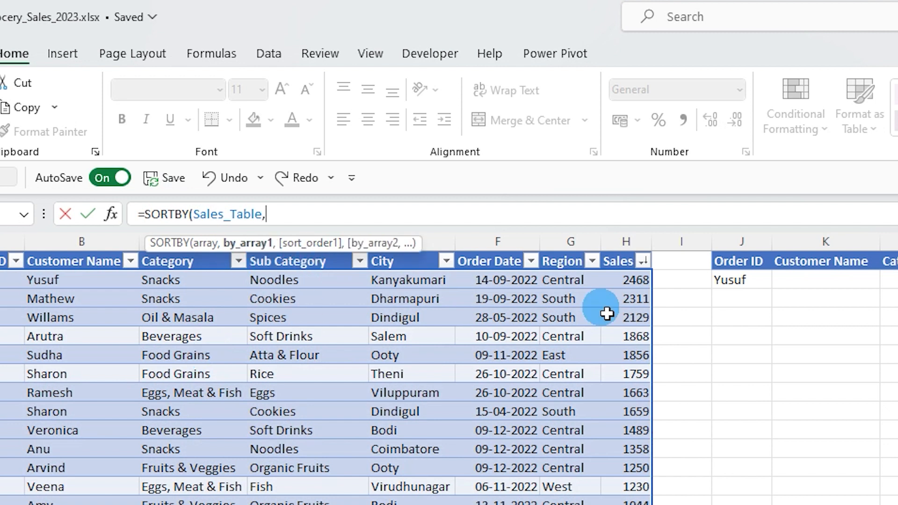
pyautogui.click(633, 283)
pyautogui.hotkey('ctrl', 'shift', 'Down')
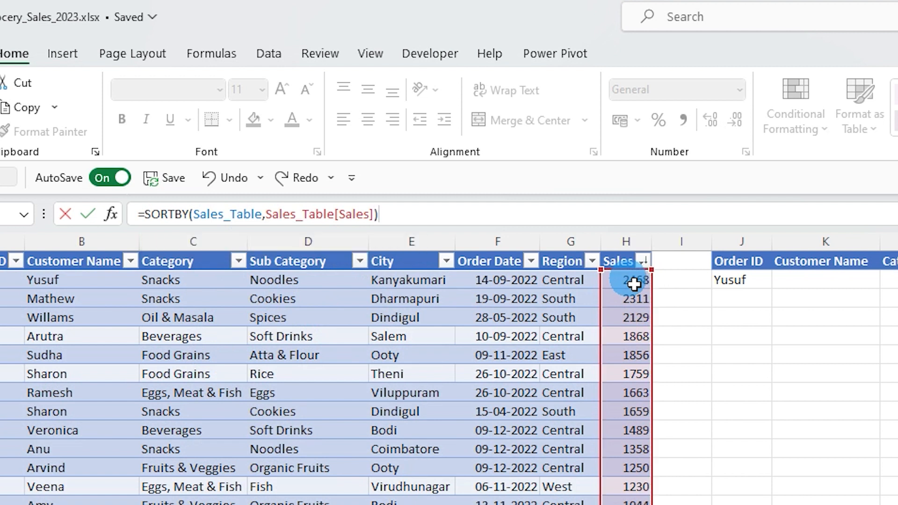
pyautogui.write(')')
pyautogui.press('Return')
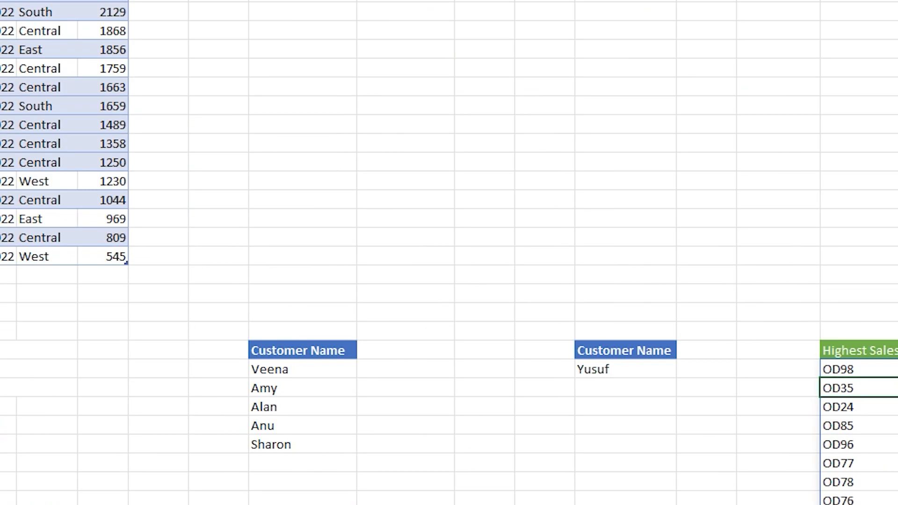
# - Wrap the SORTBY formula in R23 in CHOOSECOLS with column number 2 to return only the customer names
pyautogui.moveTo(317, 440); pyautogui.dragTo(470, 448)
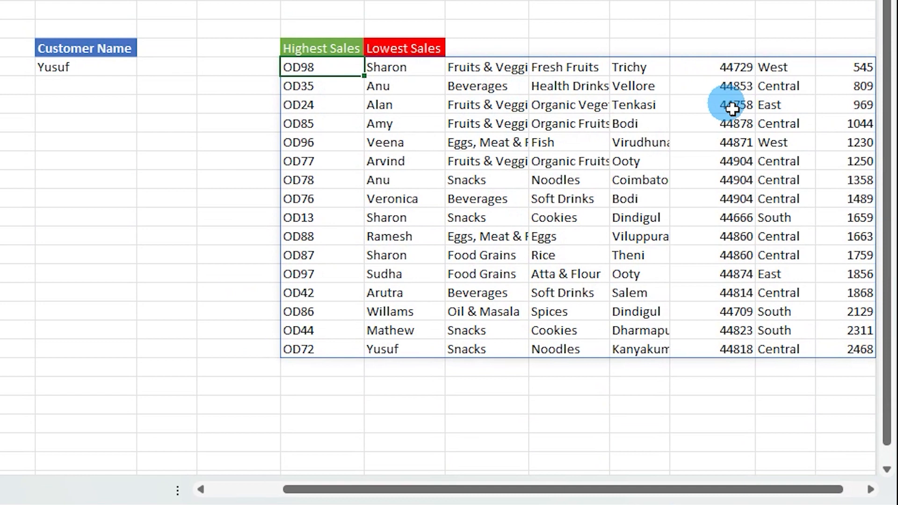
pyautogui.hscroll(1, 645, 156)
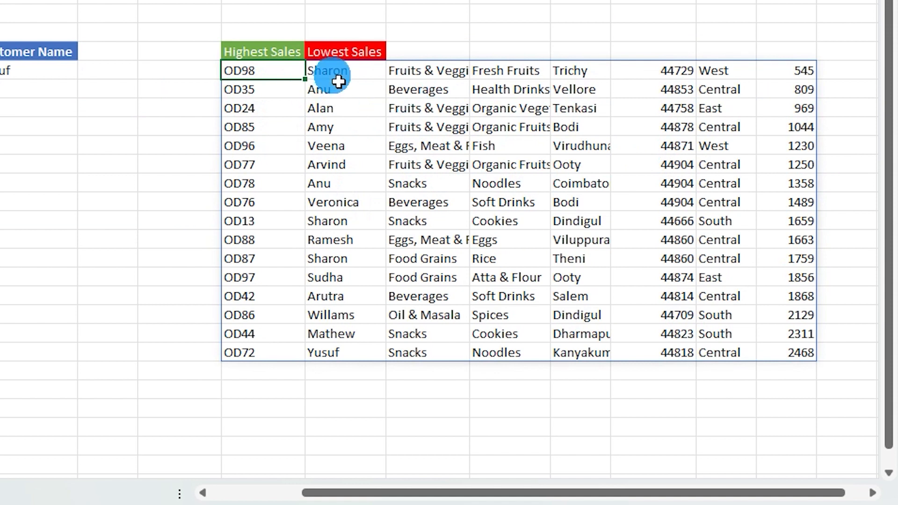
pyautogui.write('=SORTBY(')
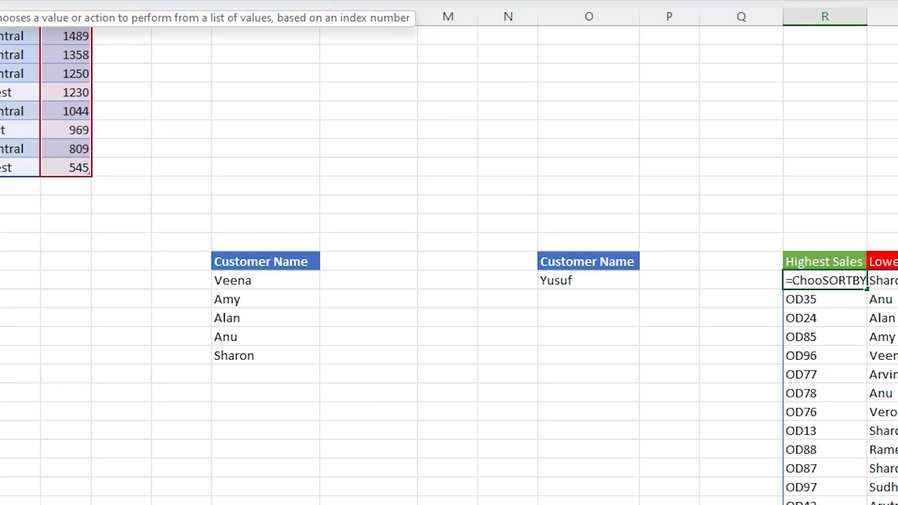
pyautogui.press('Down')
pyautogui.press('Tab')
pyautogui.click(506, 91)
pyautogui.write(',')
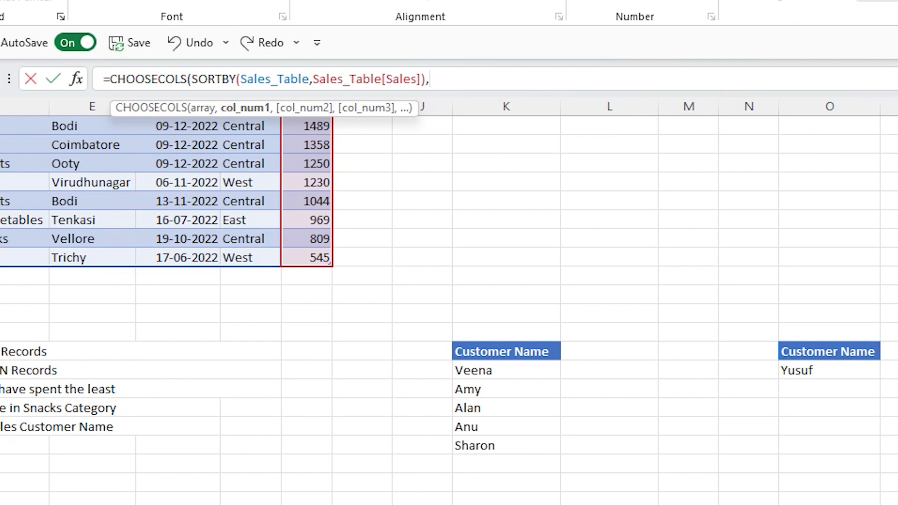
pyautogui.write('2)')
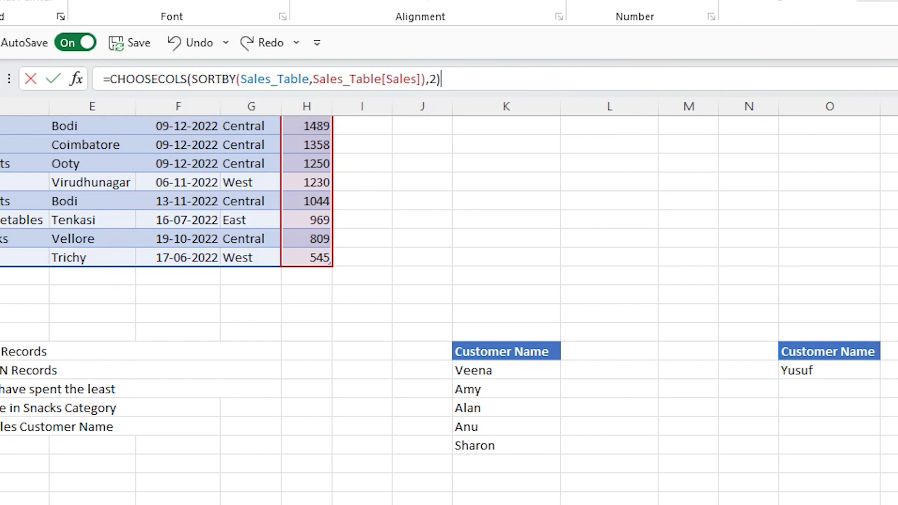
pyautogui.press('Return')
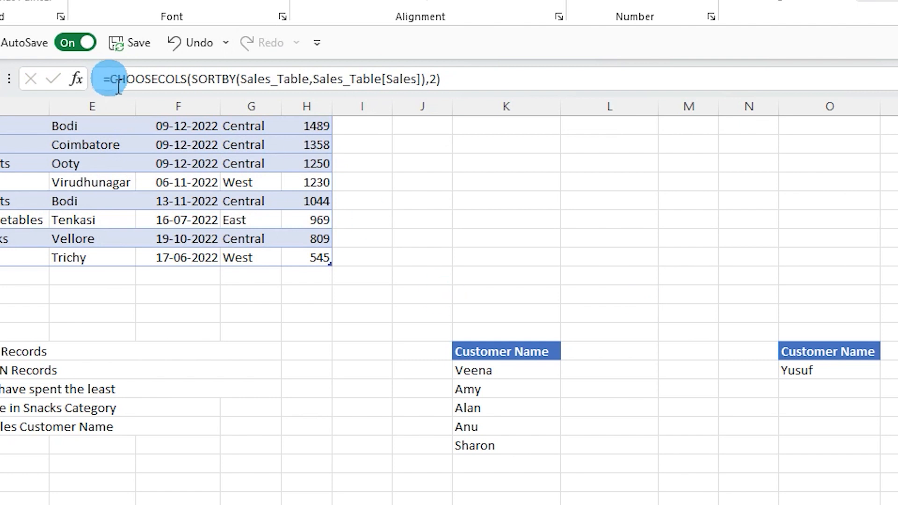
# - Wrap the CHOOSECOLS formula in R23 in TAKE with rows -1 to return the customer with the highest sales
pyautogui.click(106, 79)
pyautogui.write('ta')
pyautogui.press('Tab')
pyautogui.click(291, 80)
pyautogui.click(508, 81)
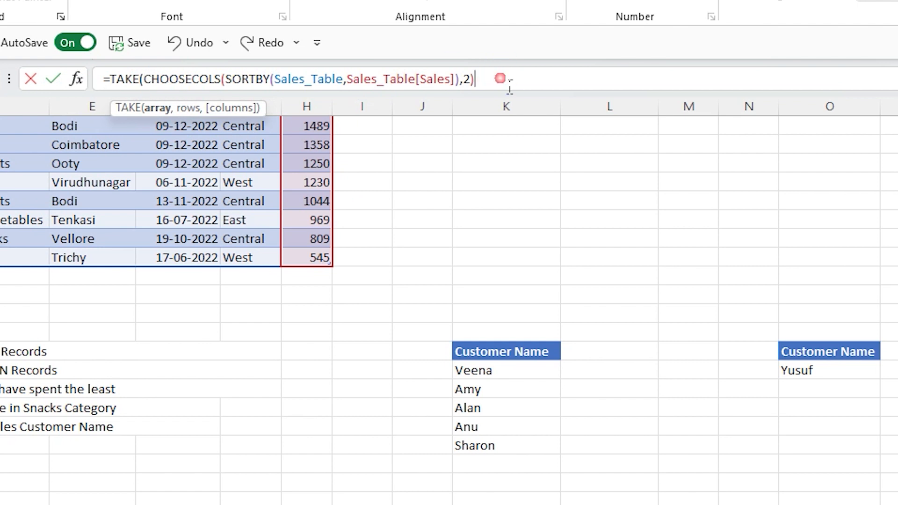
pyautogui.click(510, 84)
pyautogui.write(',')
pyautogui.click(510, 84)
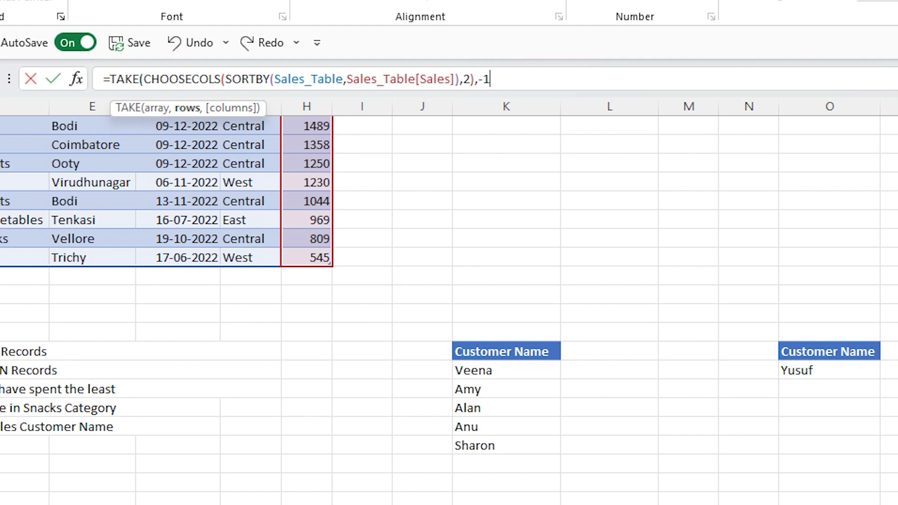
pyautogui.write(')')
pyautogui.press('Return')
pyautogui.press('Up')
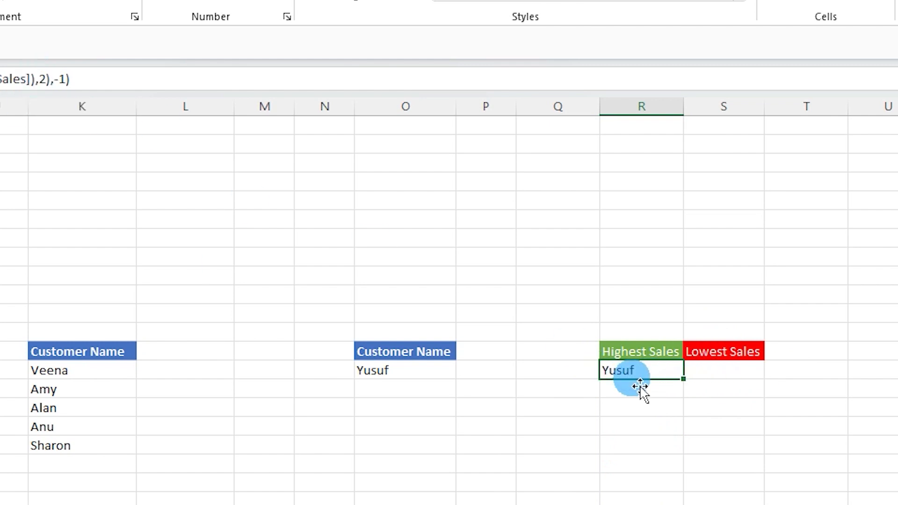
# - Change the TAKE rows argument in R23 to {-1,1} to return the highest- and lowest-sales customer names, and inspect both result cells
pyautogui.click(91, 80)
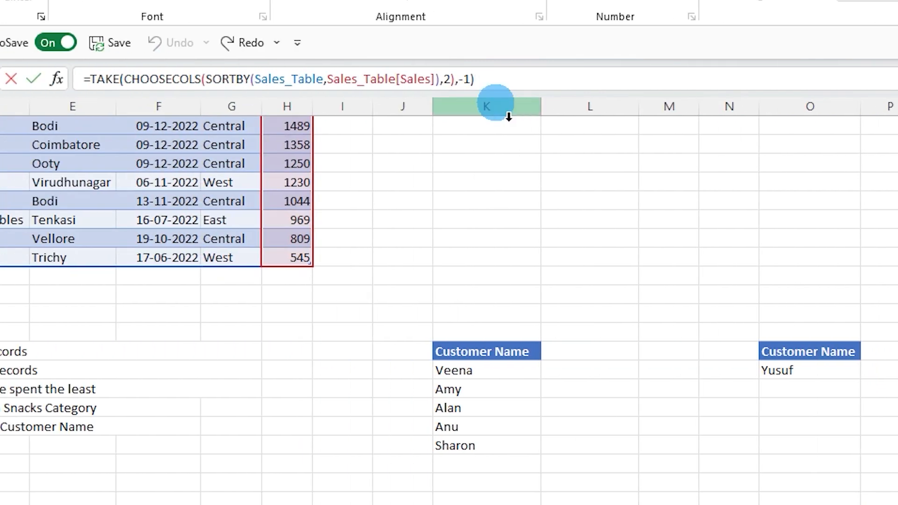
pyautogui.click(389, 80)
pyautogui.click(453, 79)
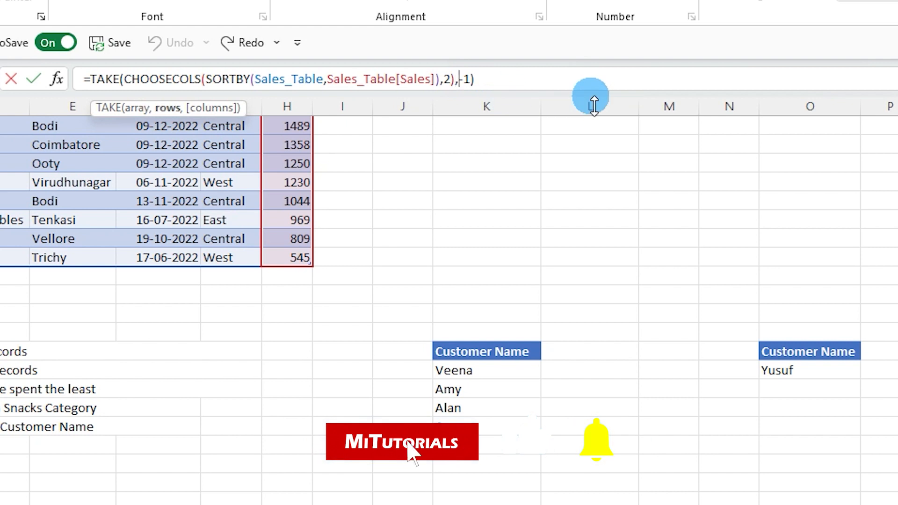
pyautogui.press('Right')
pyautogui.write('{')
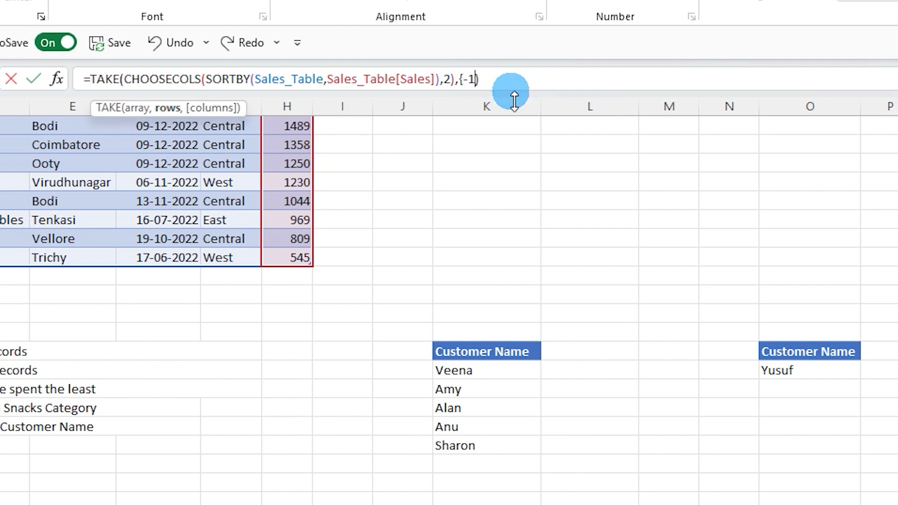
pyautogui.write(',1')
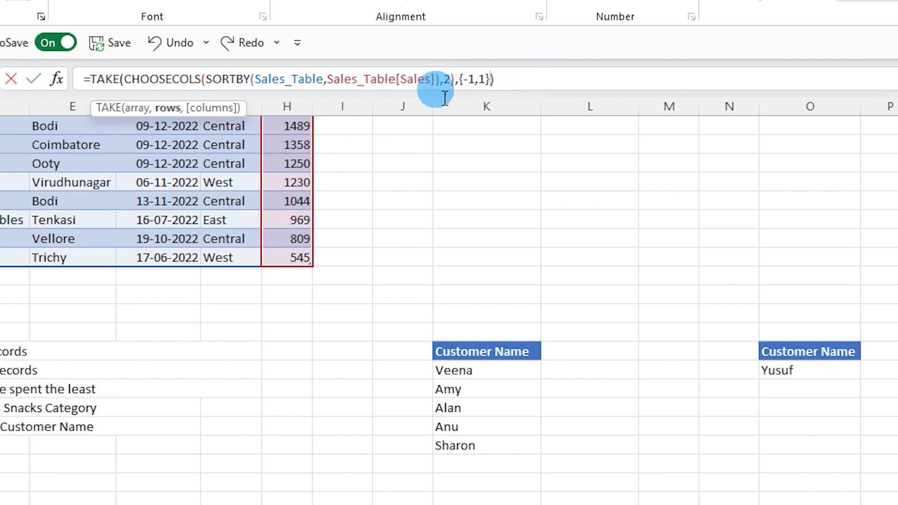
pyautogui.click(477, 78)
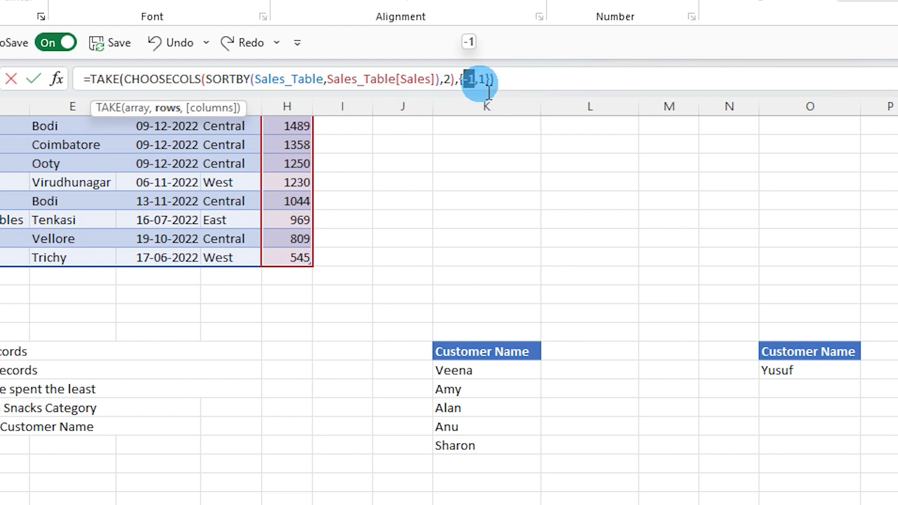
pyautogui.doubleClick(483, 80)
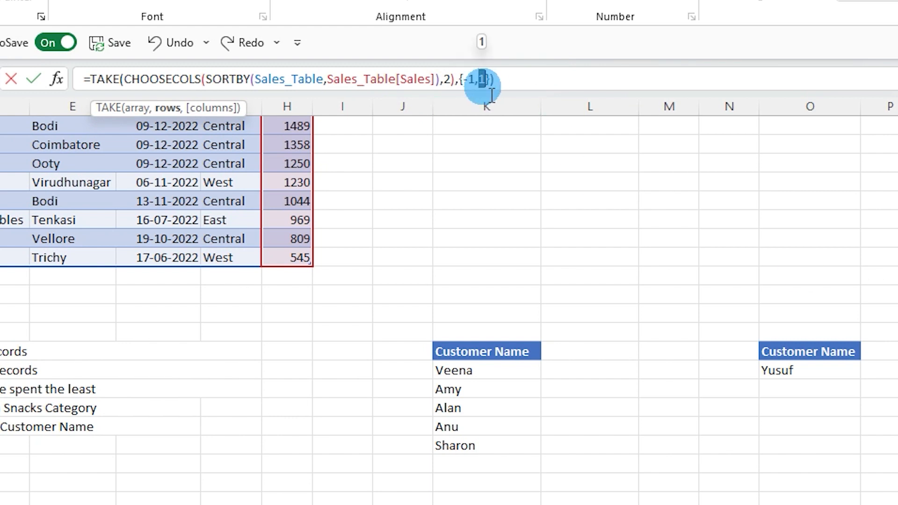
pyautogui.click(512, 80)
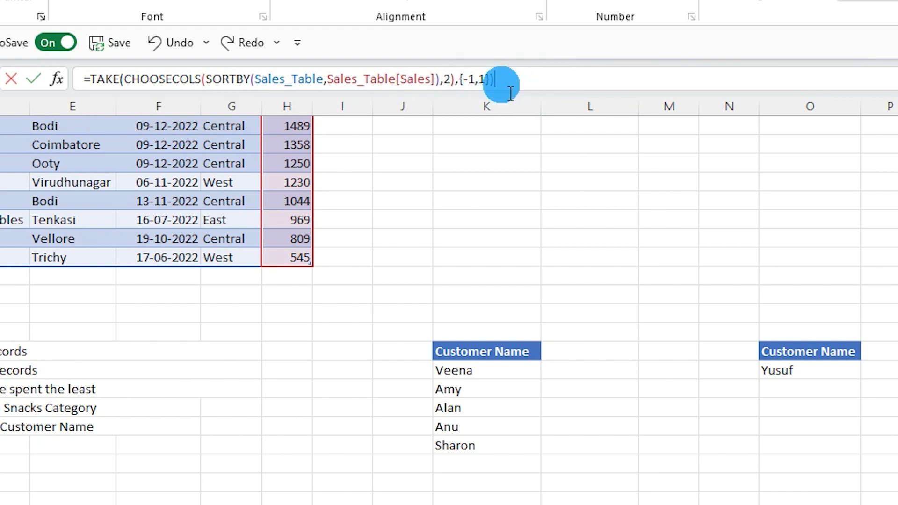
pyautogui.press('Return')
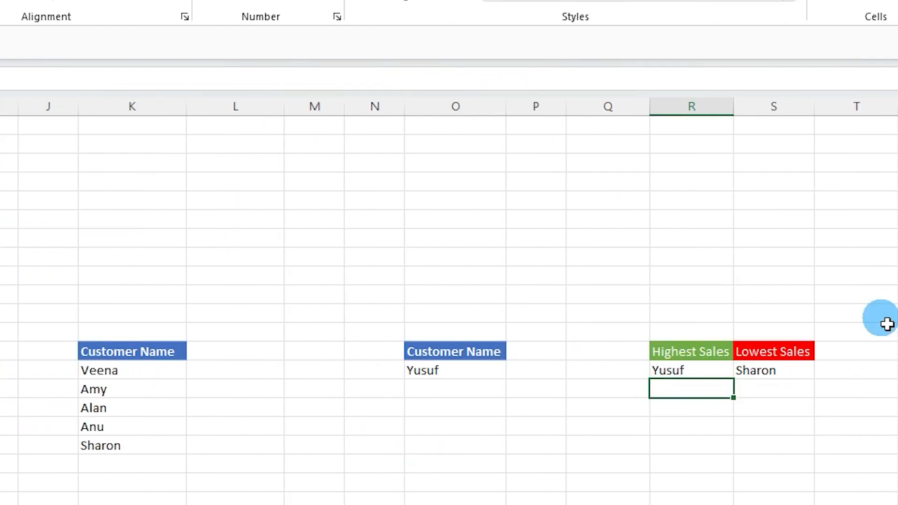
pyautogui.click(682, 372)
pyautogui.click(764, 373)
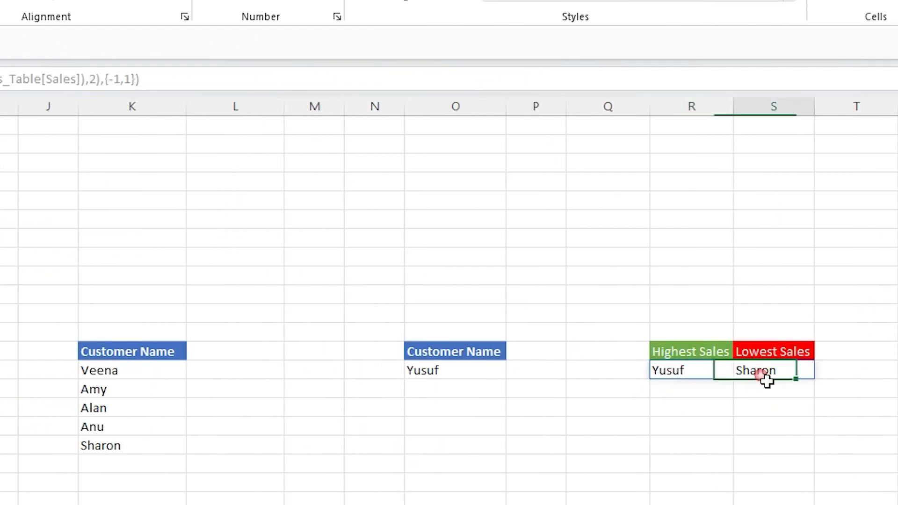
pyautogui.click(673, 377)
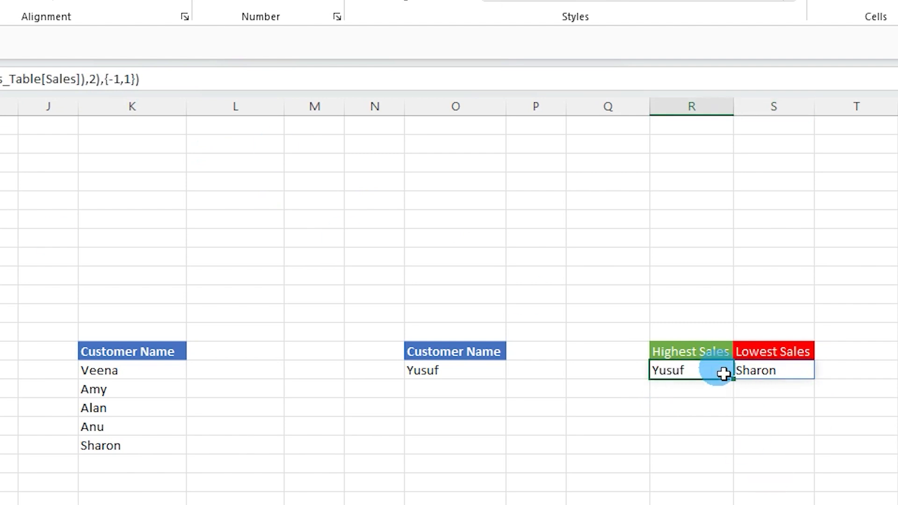
pyautogui.press('Right')
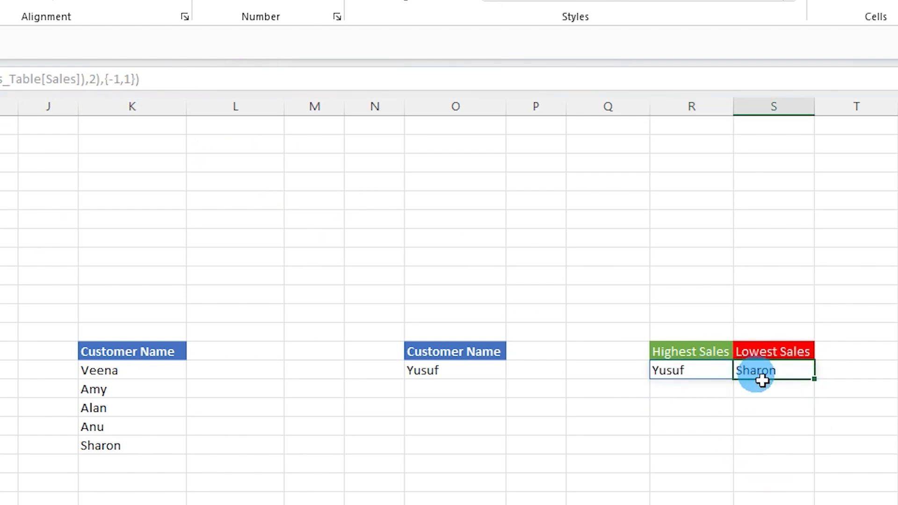